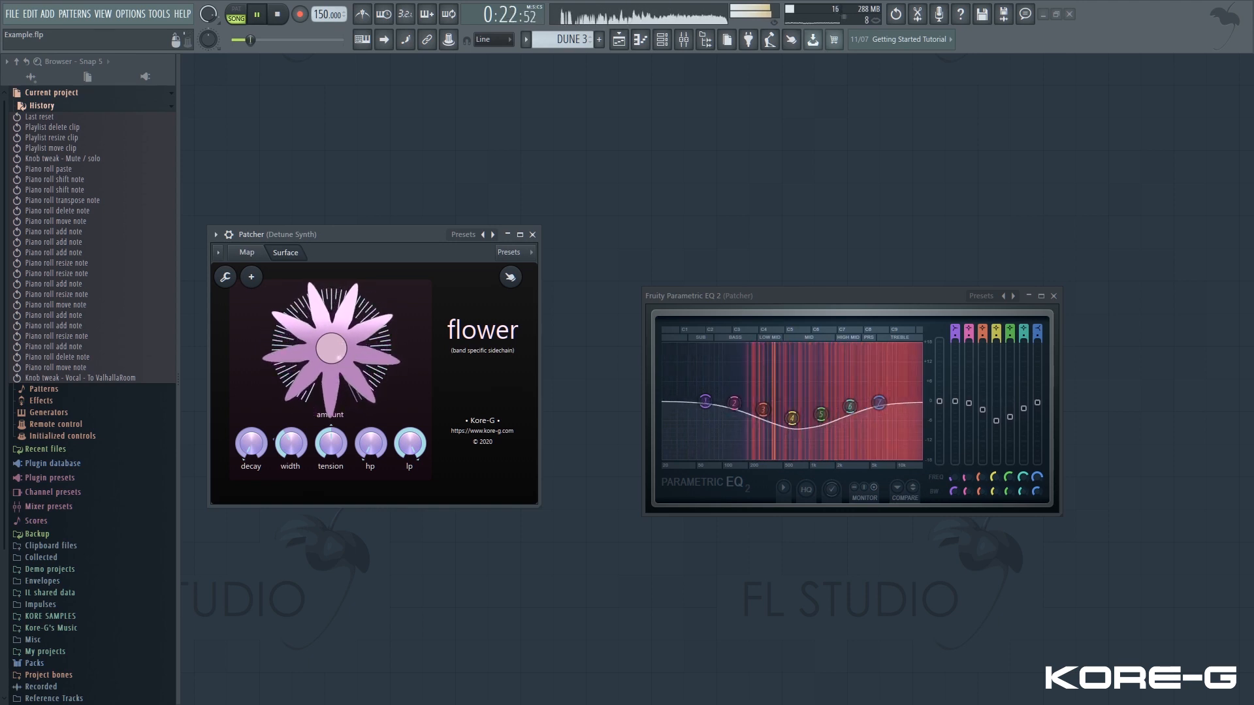
- Stop playback and view the module map behind the flower patch, checking one of its peak controllers
{"action": "key", "text": "space"}
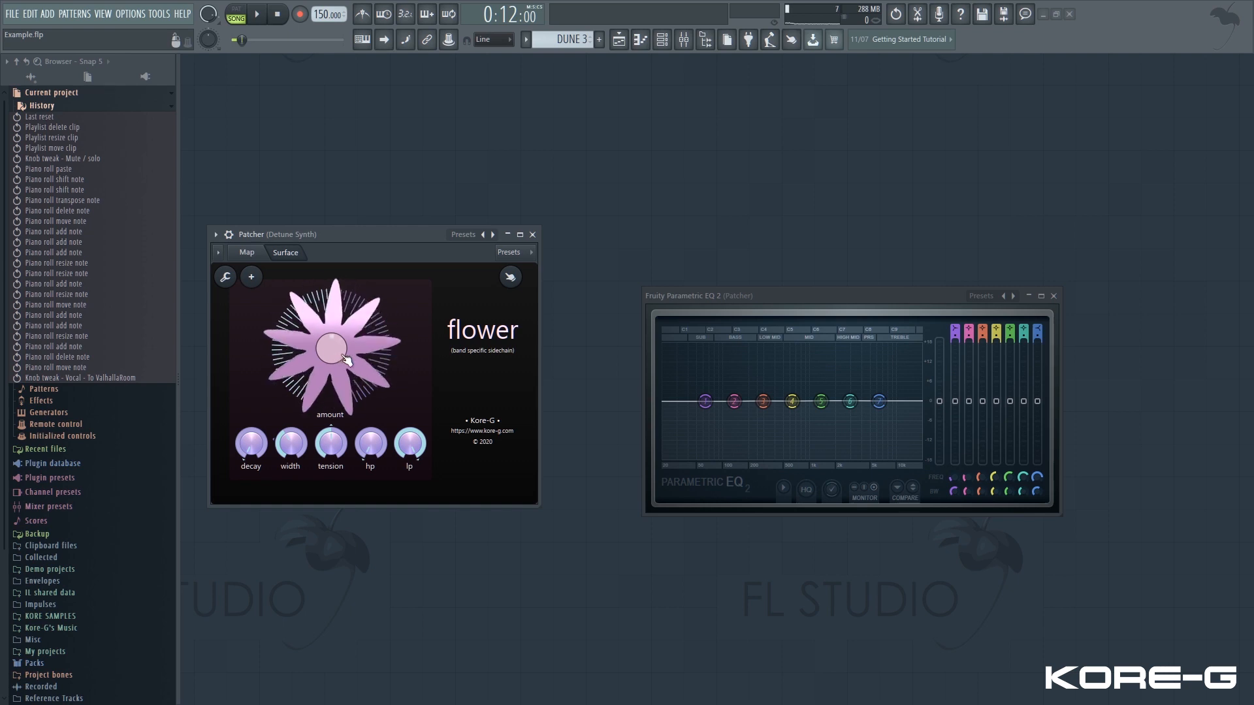
{"action": "left_click", "coordinate": [257, 260]}
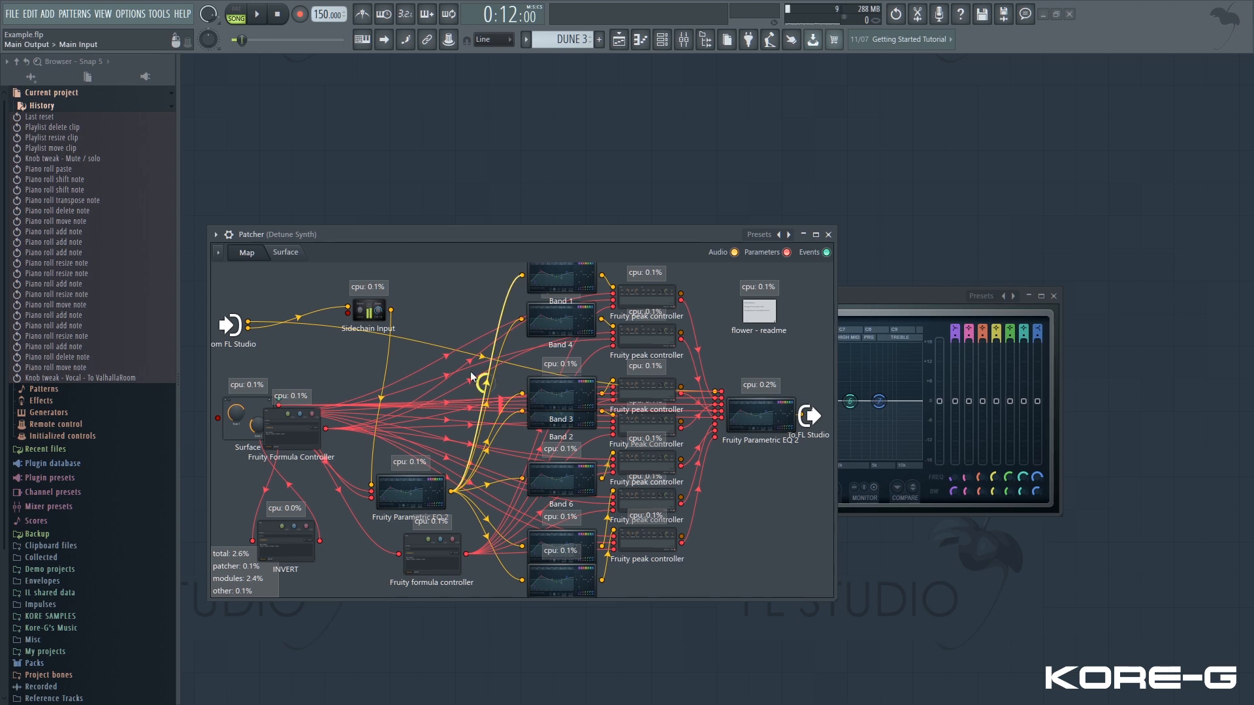
{"action": "left_click_drag", "start_coordinate": [896, 297], "coordinate": [1035, 300]}
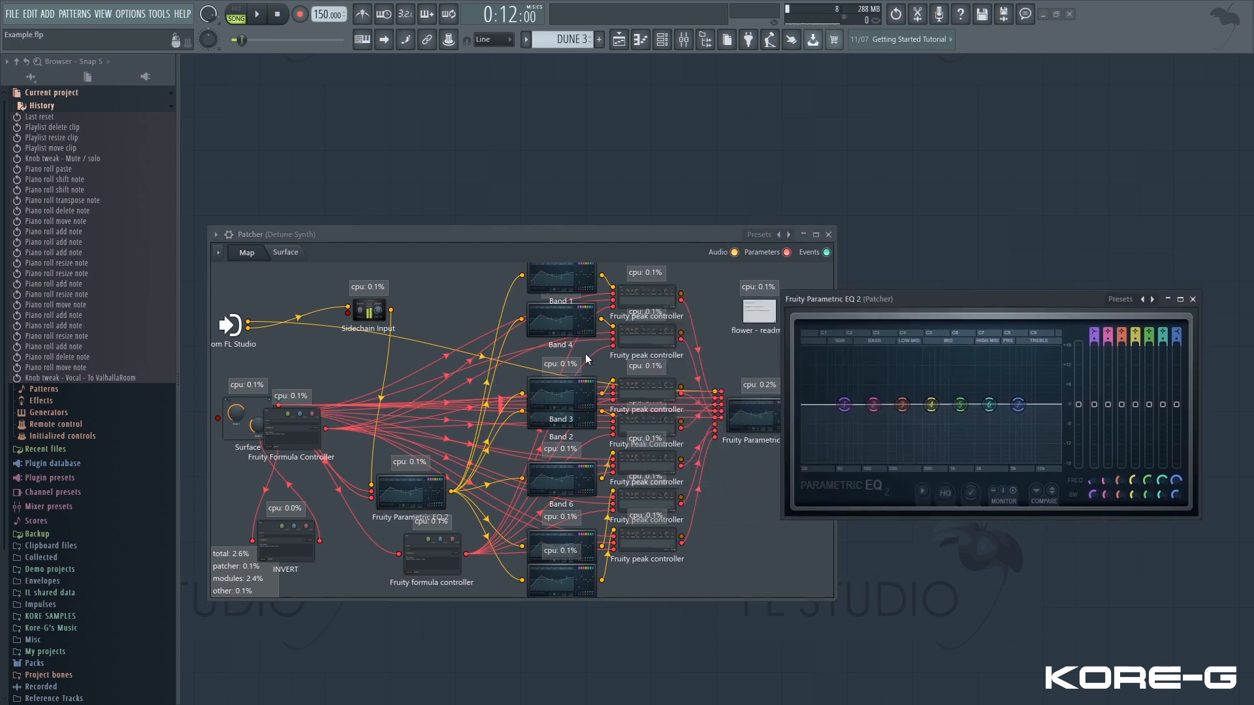
{"action": "double_click", "coordinate": [645, 340]}
{"action": "left_click", "coordinate": [792, 283]}
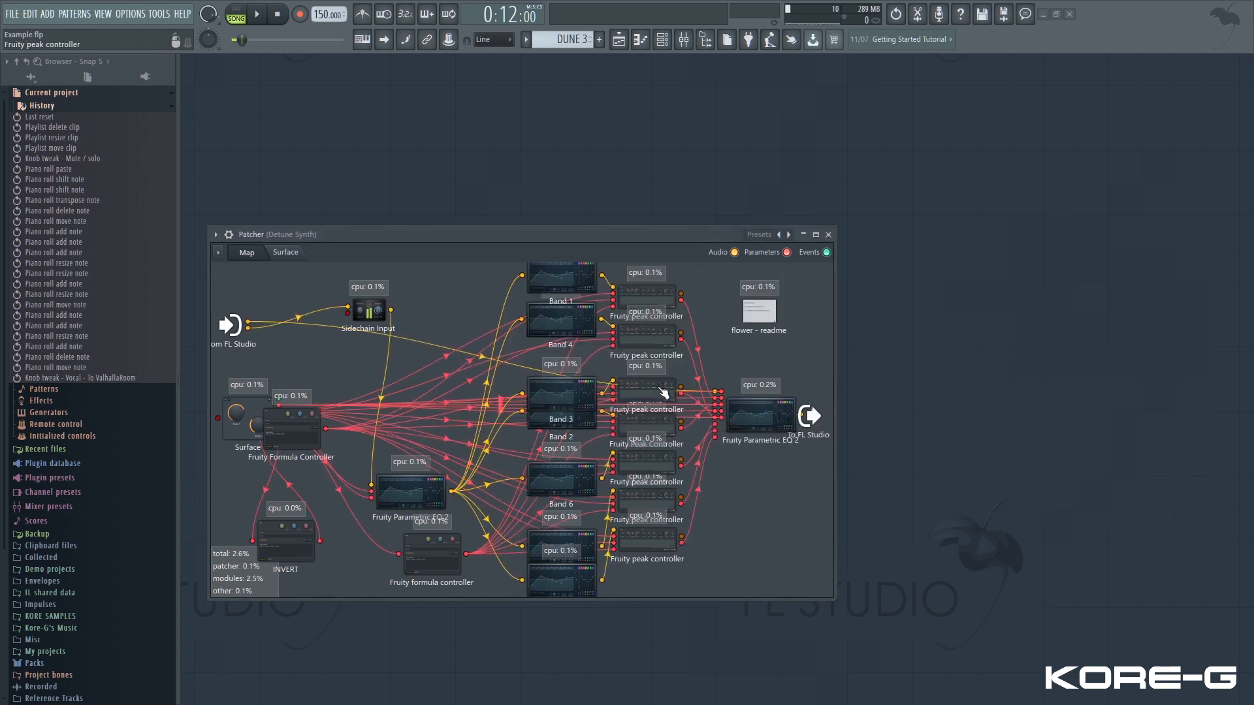
- Open the map's output Fruity Parametric EQ 2 and arrange it beside the Patcher's control surface
{"action": "double_click", "coordinate": [751, 418]}
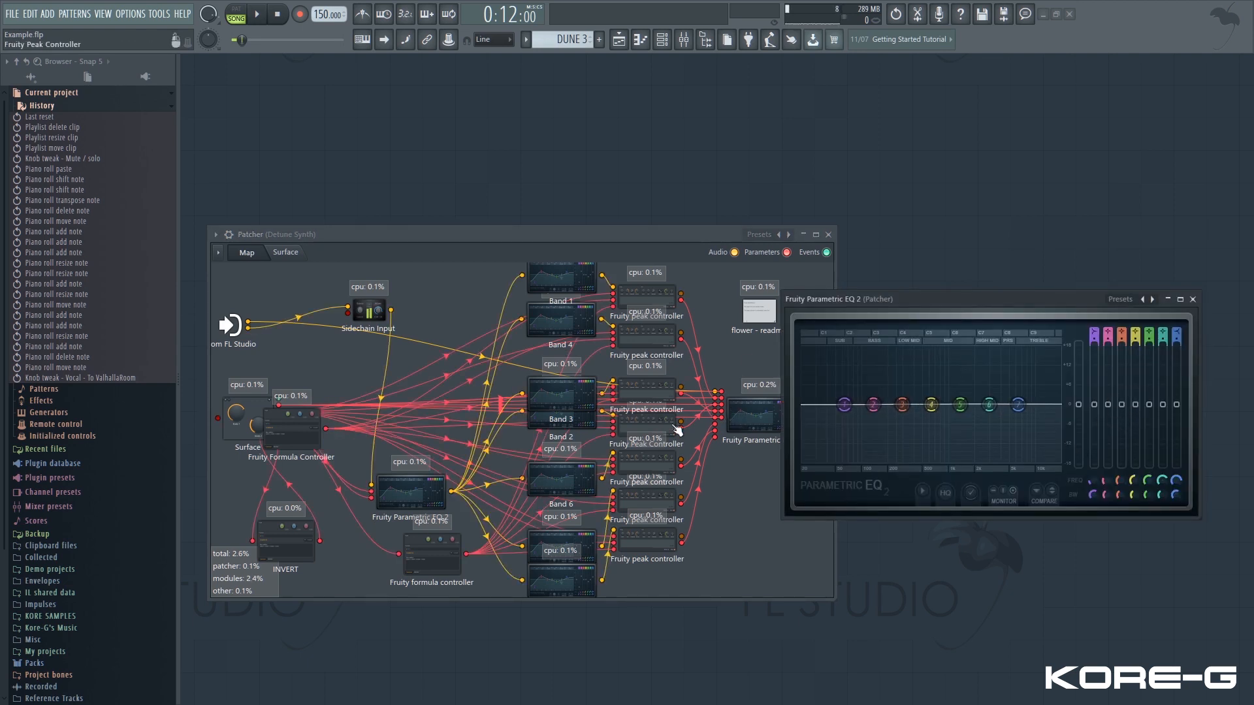
{"action": "left_click_drag", "start_coordinate": [845, 299], "coordinate": [667, 295]}
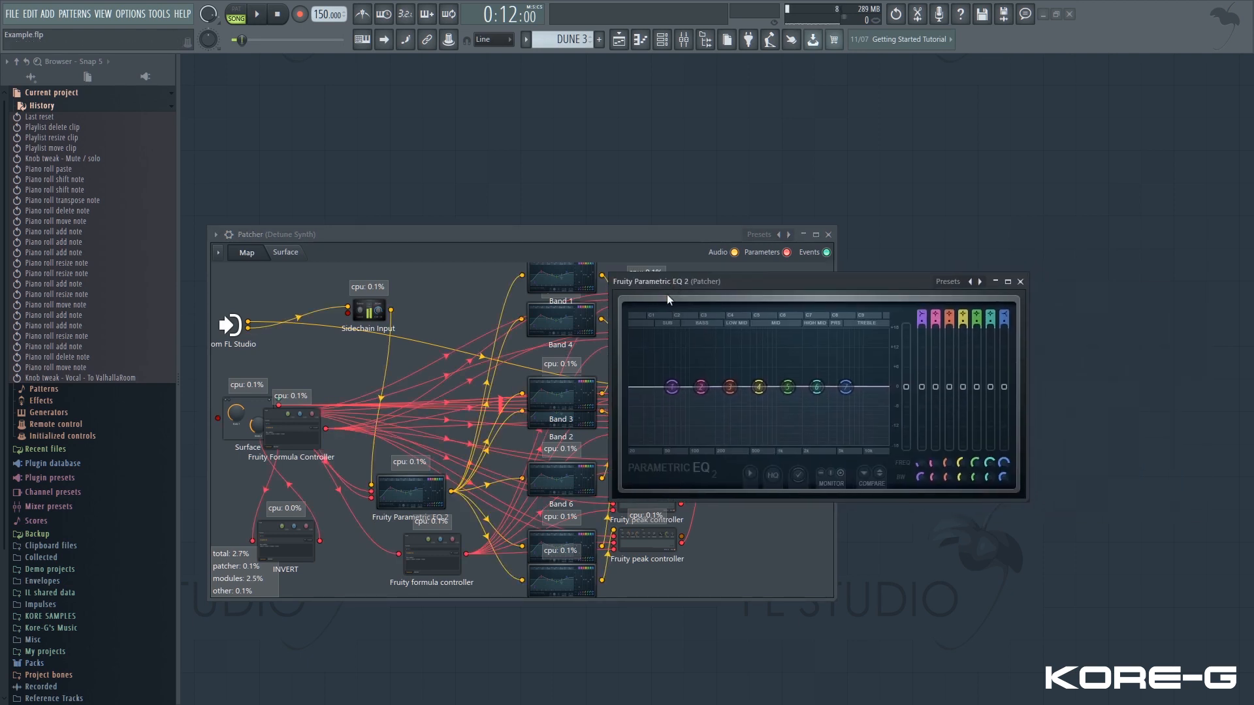
{"action": "left_click", "coordinate": [300, 258]}
{"action": "left_click_drag", "start_coordinate": [364, 239], "coordinate": [351, 262]}
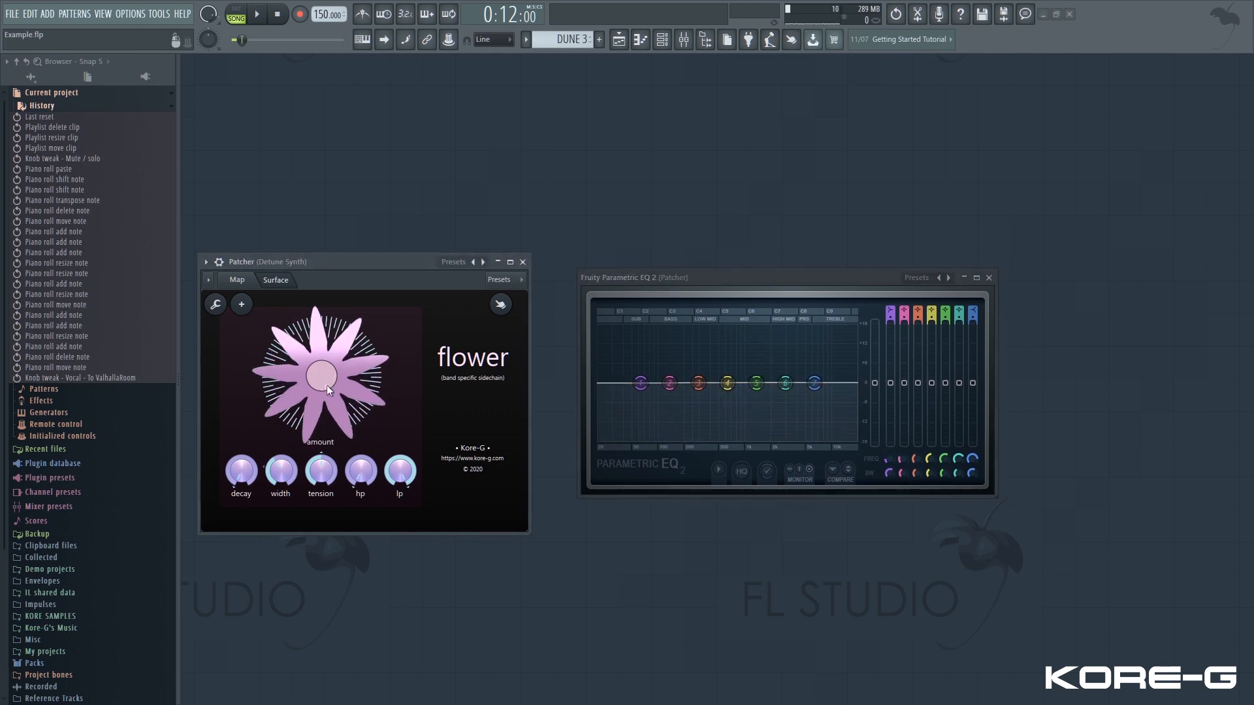
- Play the song briefly to watch how the flower patch moves the Parametric EQ 2 bands
{"action": "key", "text": "space"}
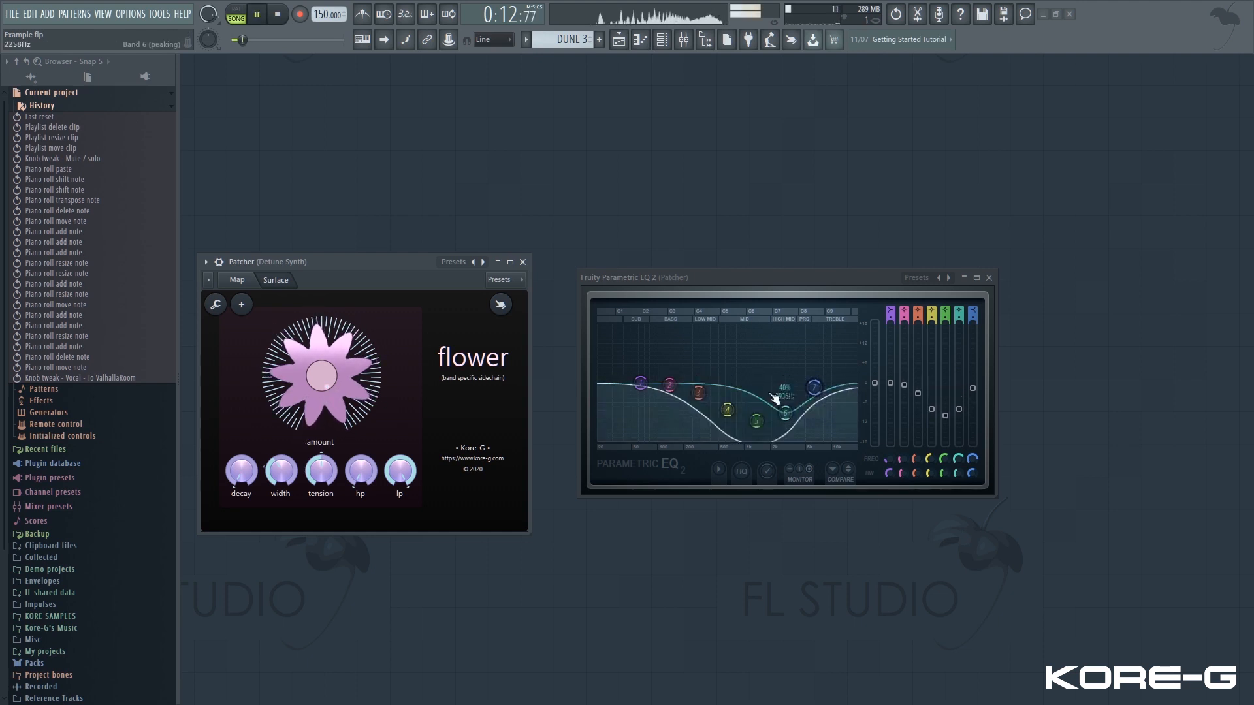
{"action": "key", "text": "space"}
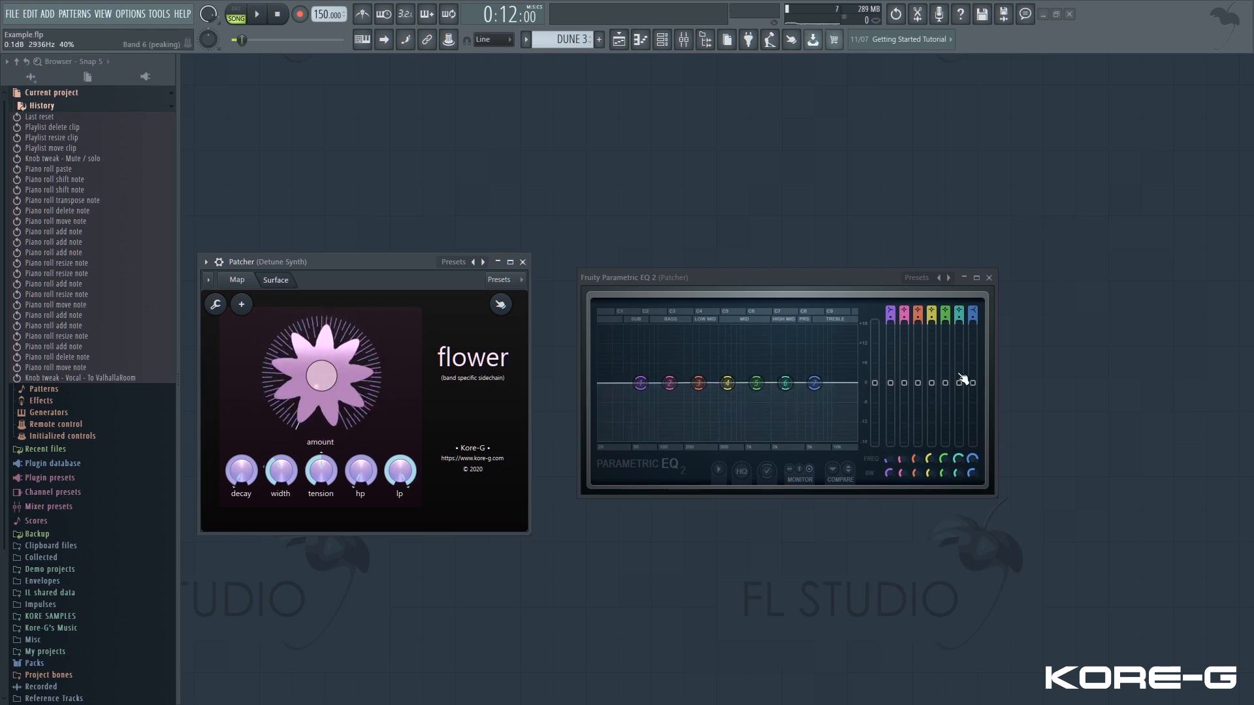
{"action": "left_click_drag", "start_coordinate": [703, 286], "coordinate": [698, 283]}
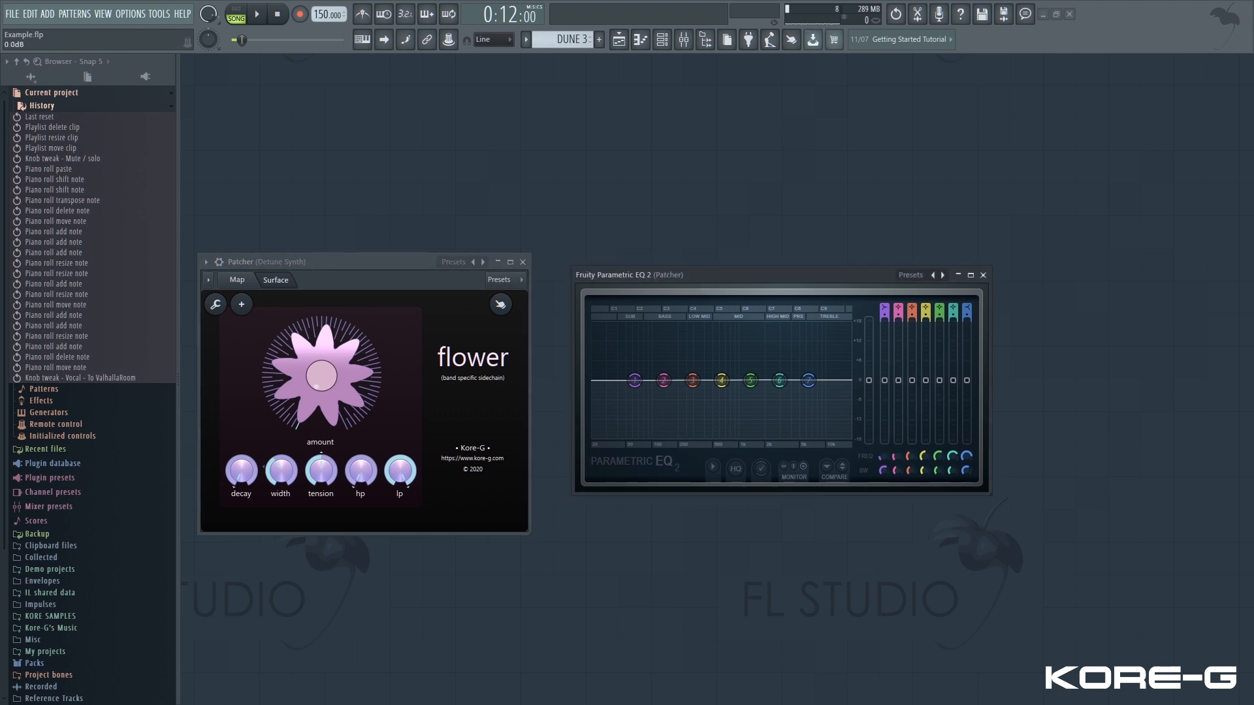
- Audition the flower effect with the Parametric EQ 2 main level lowered, and restore the level to 0 dB
{"action": "left_click_drag", "start_coordinate": [869, 380], "coordinate": [873, 428]}
{"action": "key", "text": "space"}
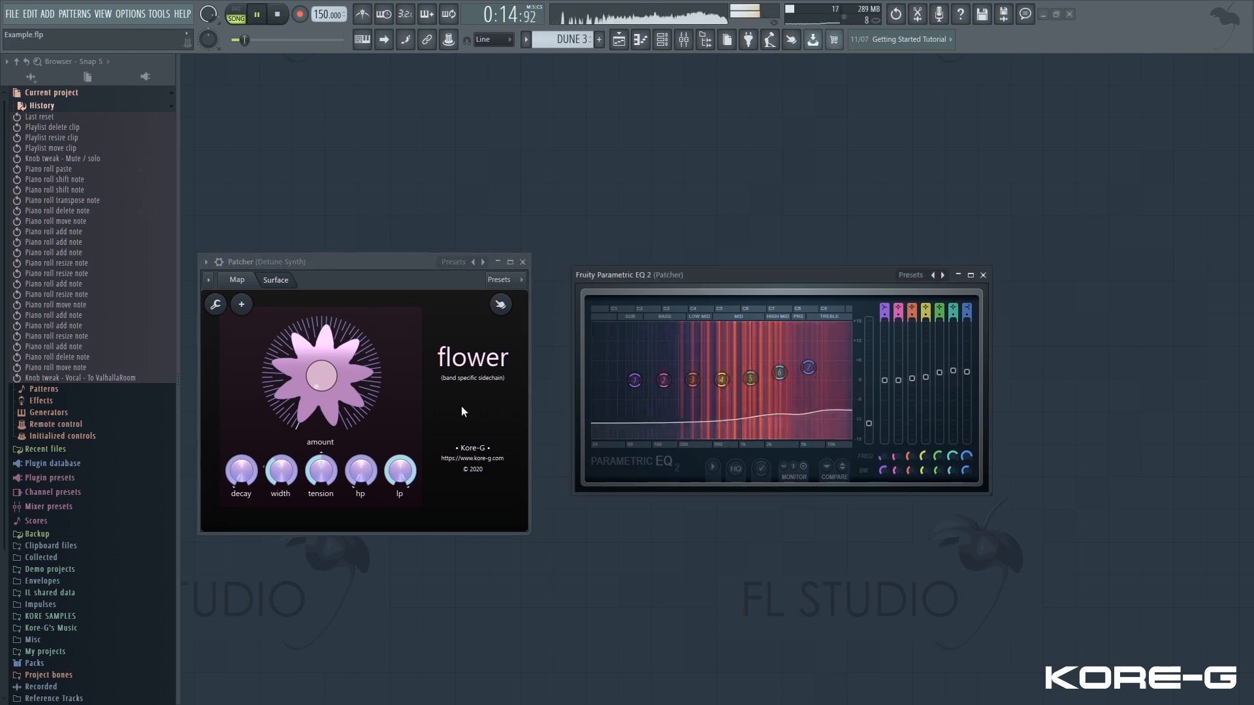
{"action": "key", "text": "space"}
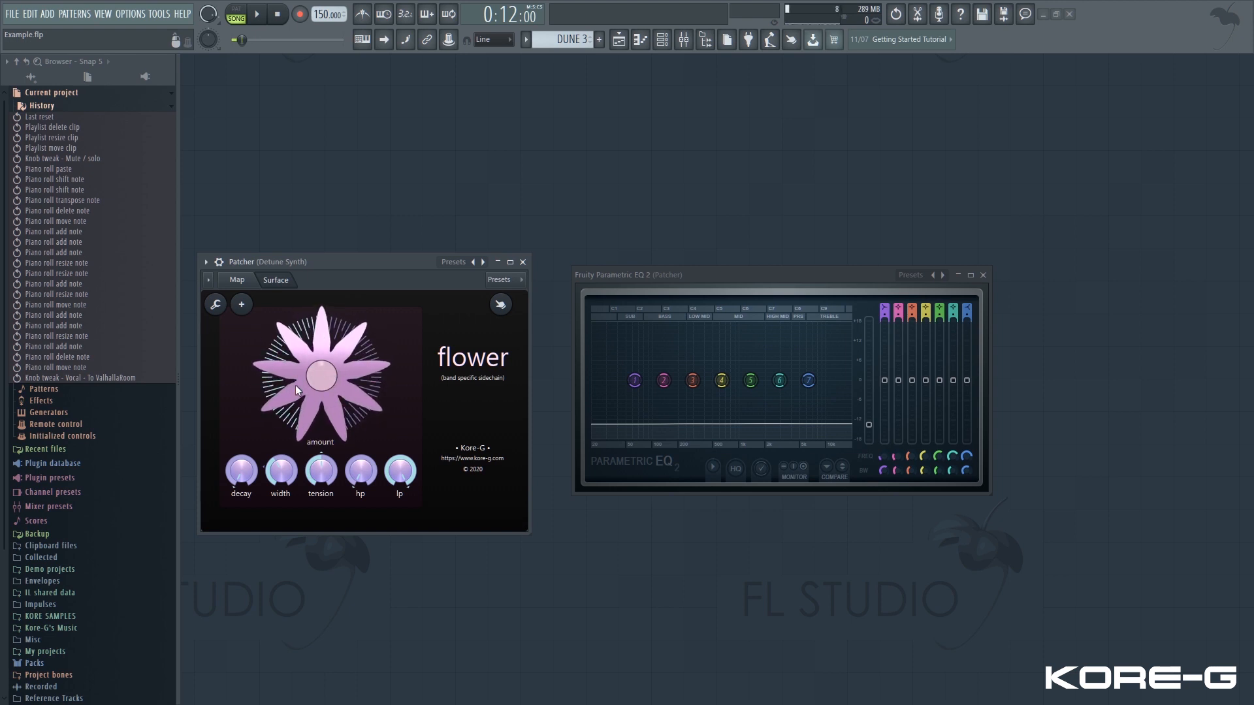
{"action": "left_click_drag", "start_coordinate": [868, 389], "coordinate": [854, 390]}
- Raise the flower patch's decay and play the song to audition the longer ducking
{"action": "left_click", "coordinate": [240, 487]}
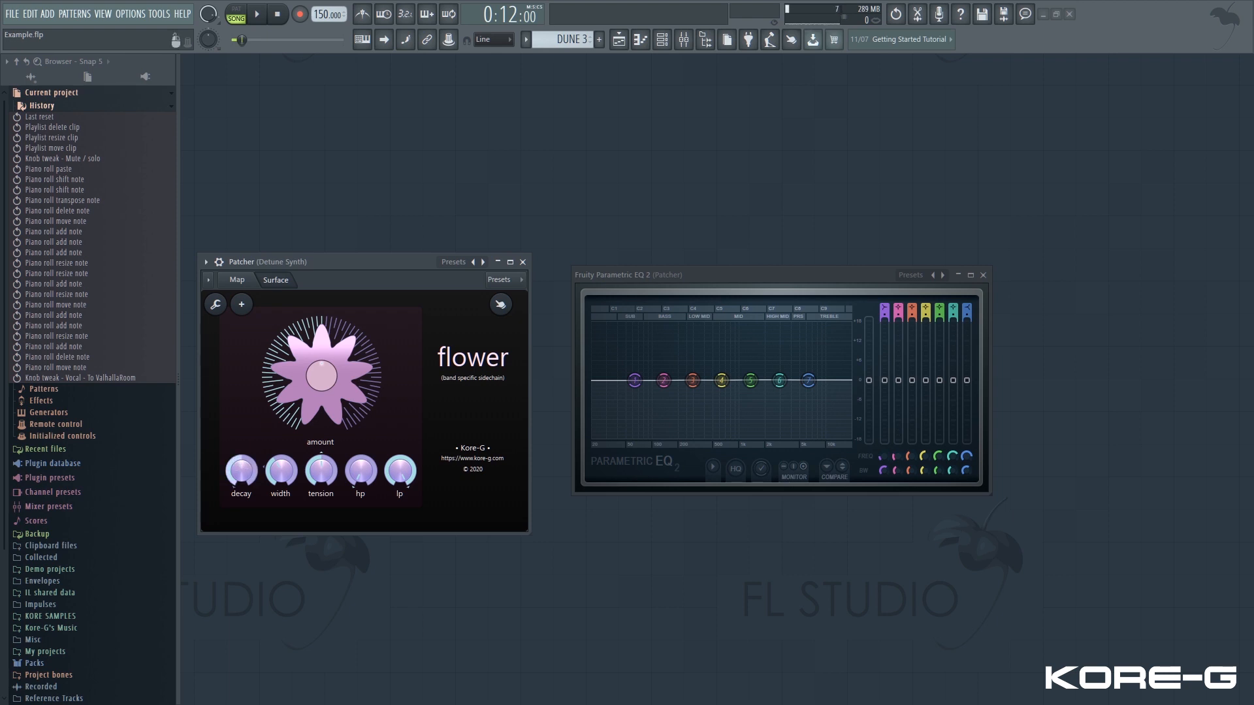
{"action": "key", "text": "space"}
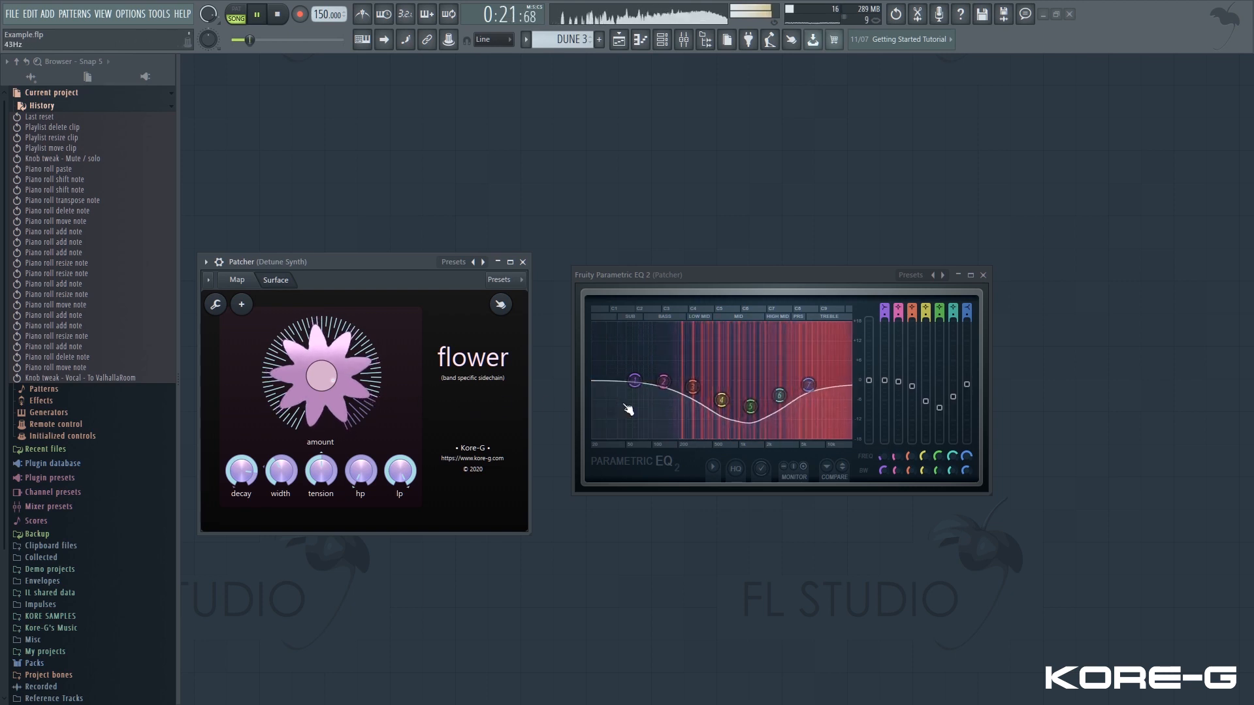
{"action": "key", "text": "space"}
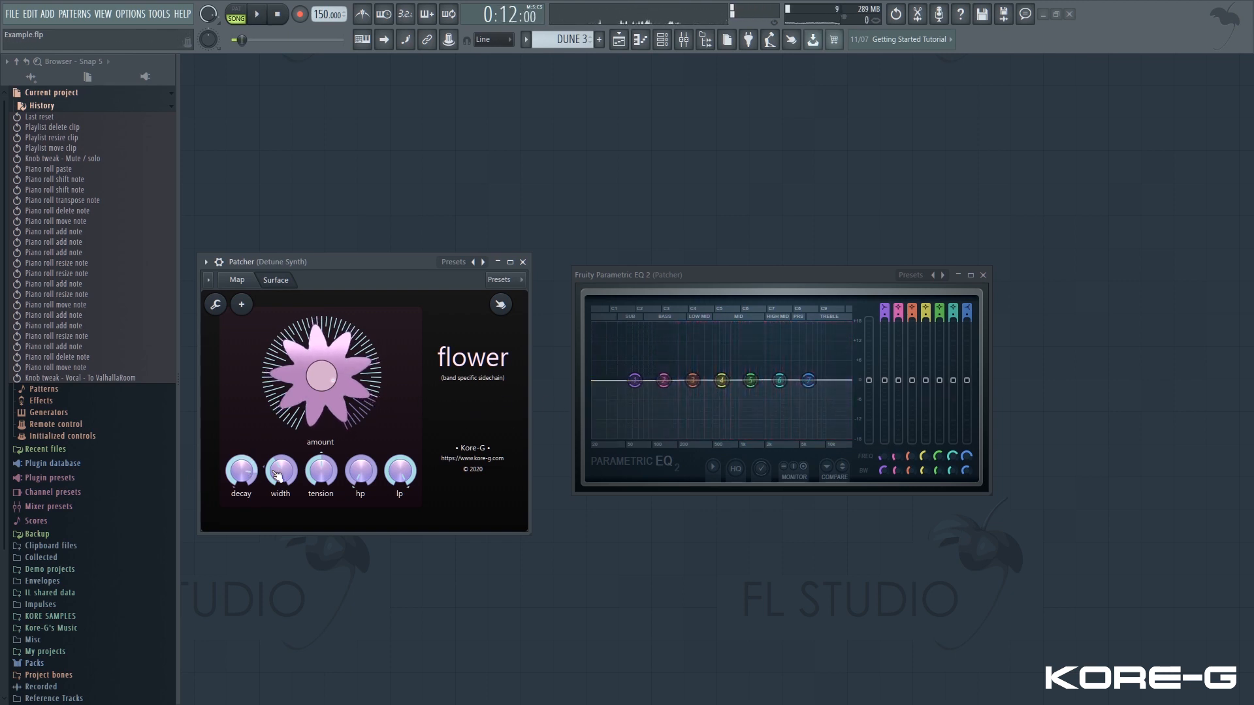
- Move the Parametric EQ 2 window clear of the Patcher map, look over the module connections and return to the surface
{"action": "left_click", "coordinate": [331, 469]}
{"action": "left_click", "coordinate": [236, 280]}
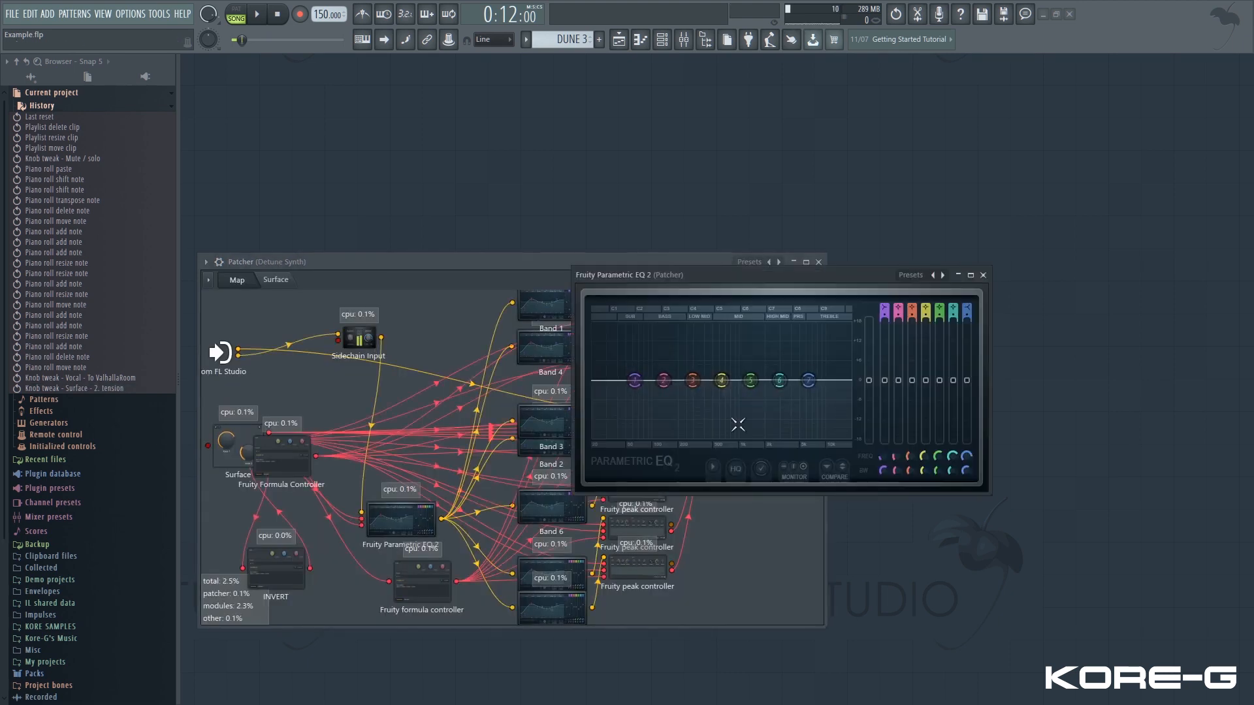
{"action": "left_click_drag", "start_coordinate": [652, 273], "coordinate": [825, 308]}
{"action": "left_click", "coordinate": [276, 280]}
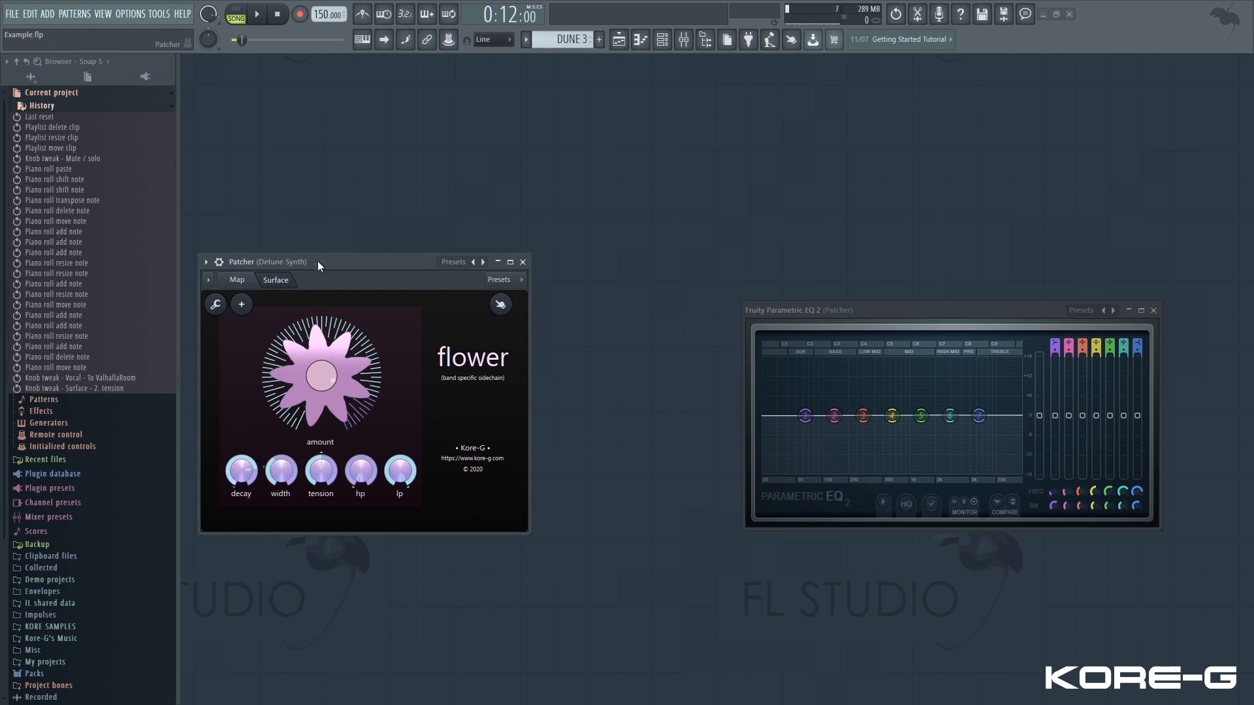
- Lower the flower patch's tension and raise it back up while auditioning the song
{"action": "left_click_drag", "start_coordinate": [319, 472], "coordinate": [319, 469]}
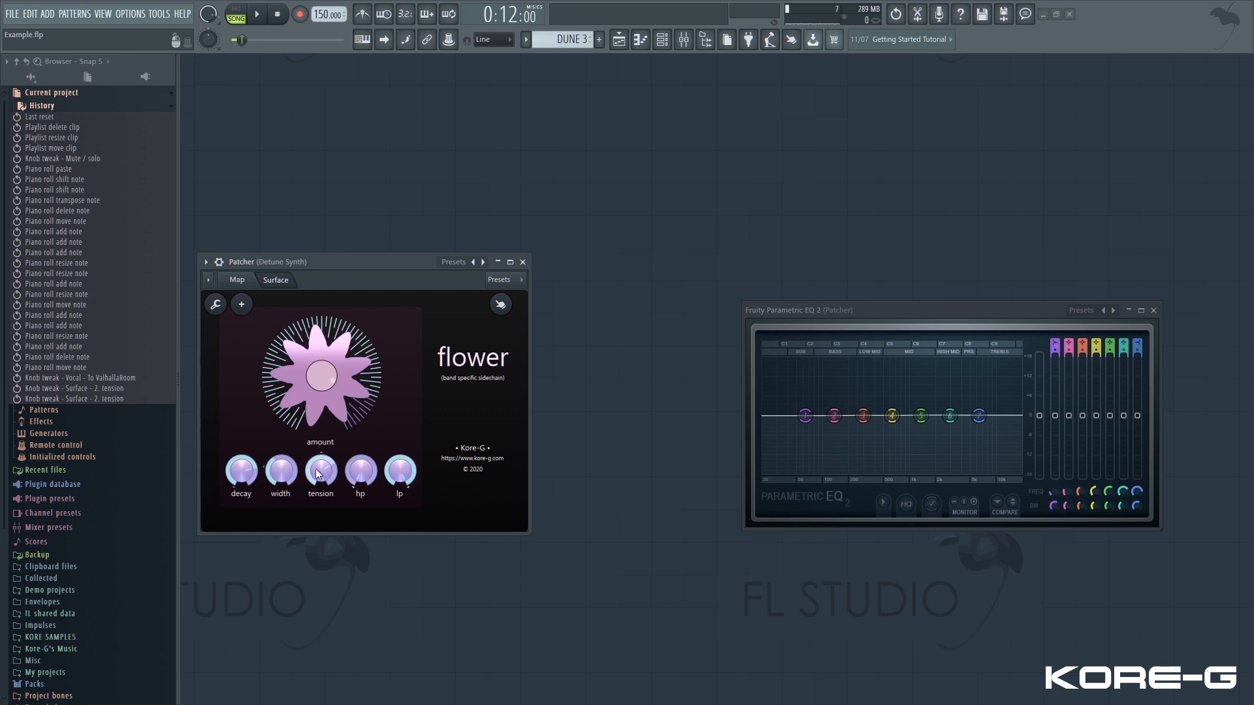
{"action": "left_click_drag", "start_coordinate": [858, 307], "coordinate": [812, 295]}
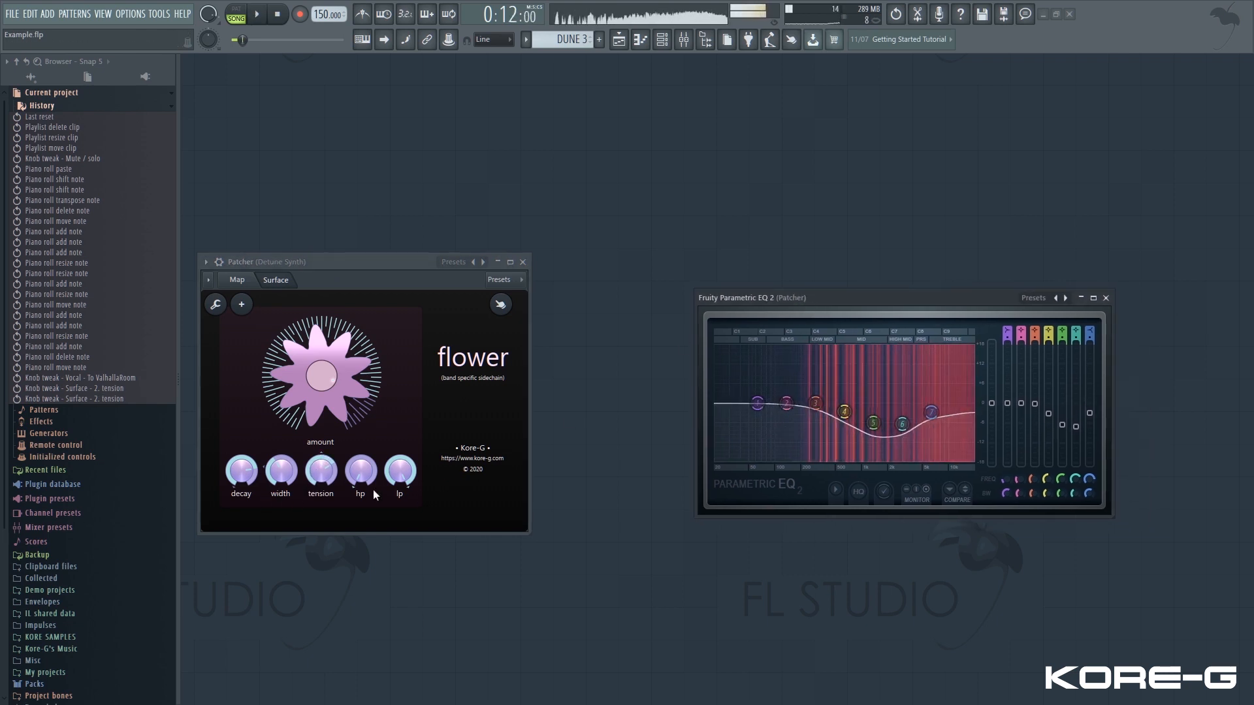
{"action": "left_click_drag", "start_coordinate": [321, 473], "coordinate": [321, 484]}
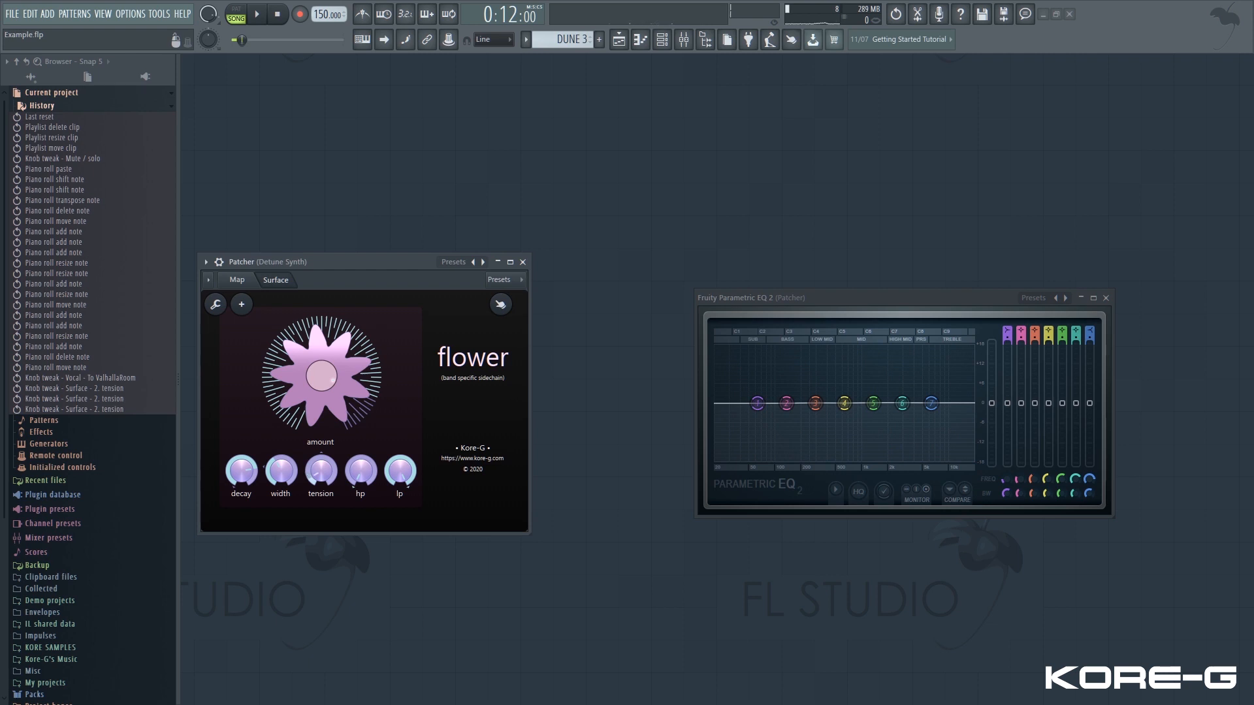
{"action": "key", "text": "space"}
{"action": "left_click_drag", "start_coordinate": [320, 473], "coordinate": [320, 475]}
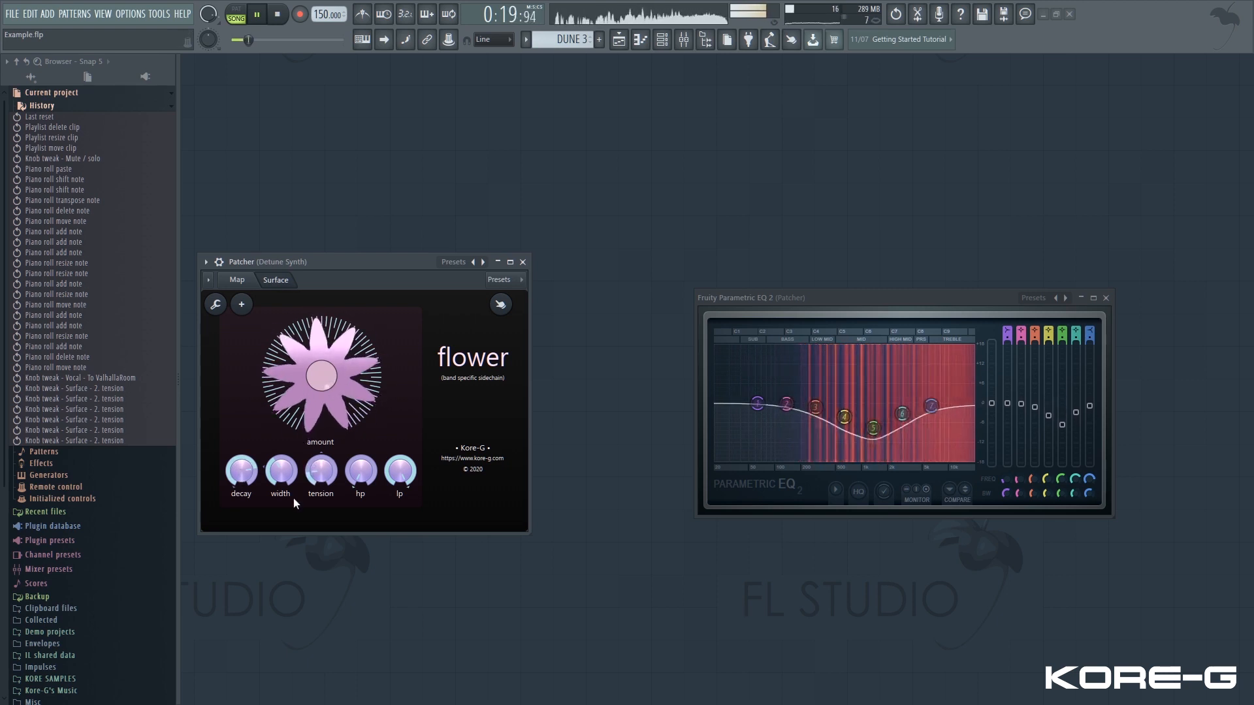
{"action": "left_click_drag", "start_coordinate": [320, 473], "coordinate": [320, 456]}
{"action": "key", "text": "space"}
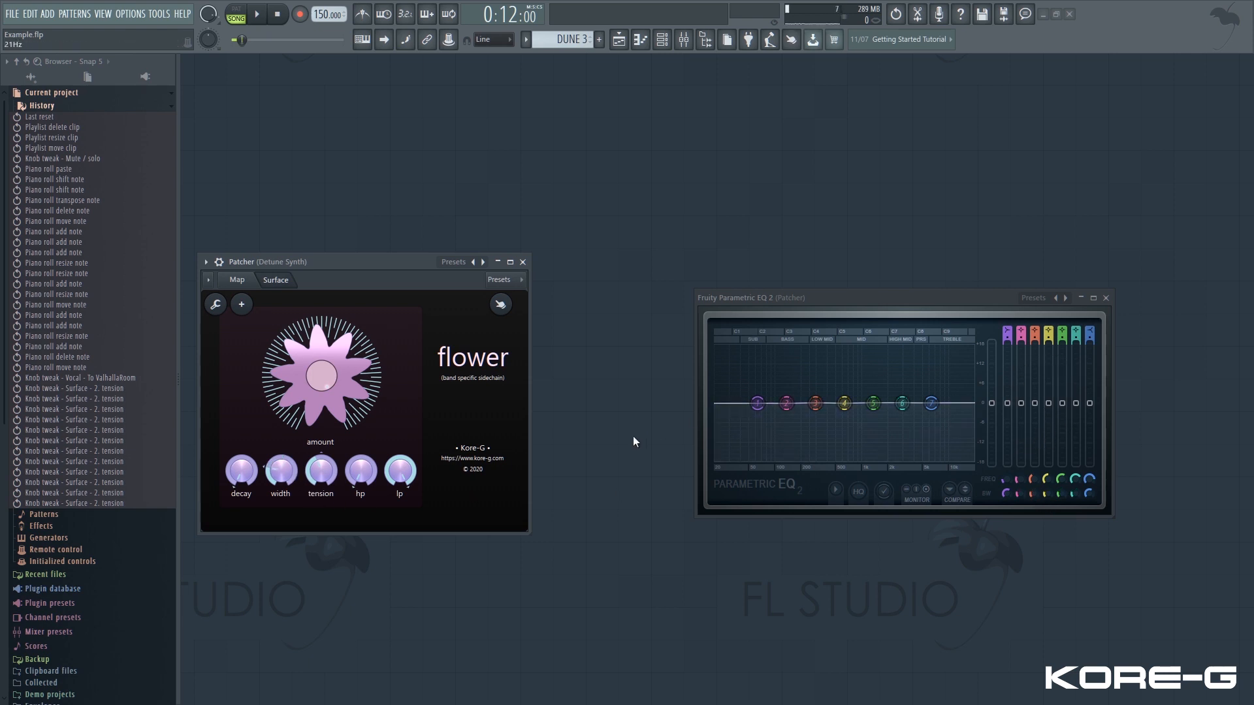
- Audition the ducking with the full arrangement shown in the Playlist
{"action": "key", "text": "space"}
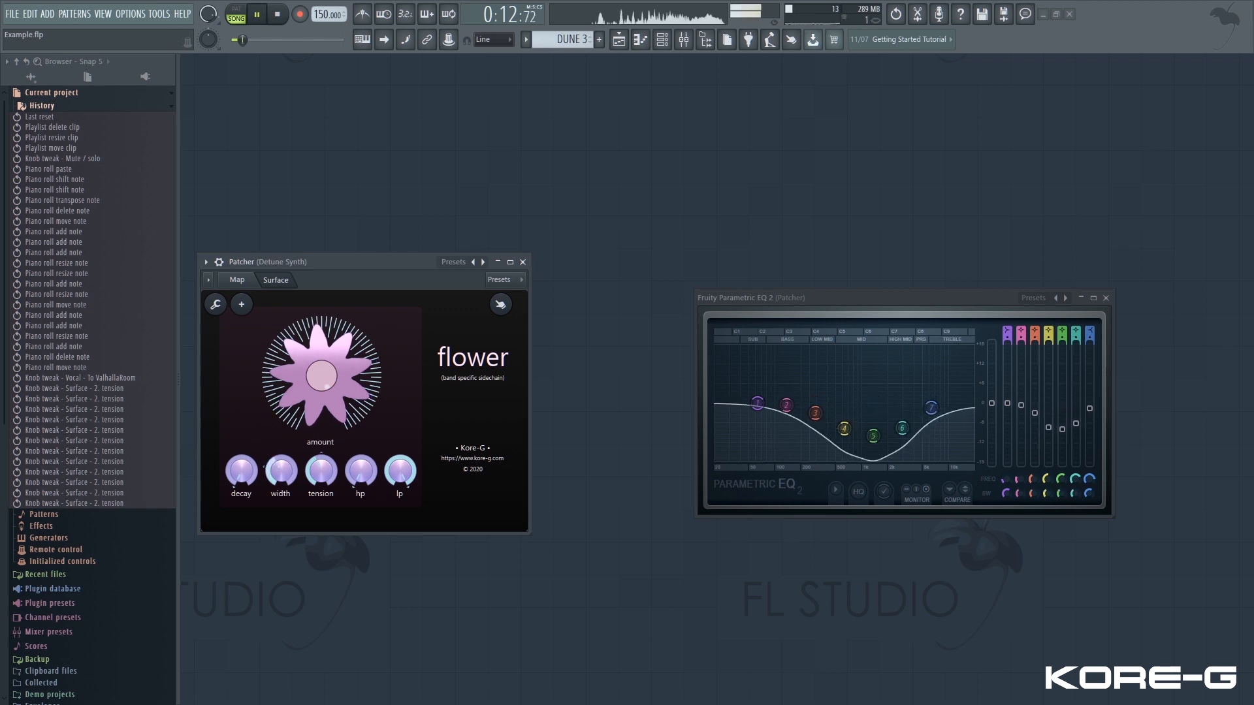
{"action": "key", "text": "space"}
{"action": "key", "text": "F5"}
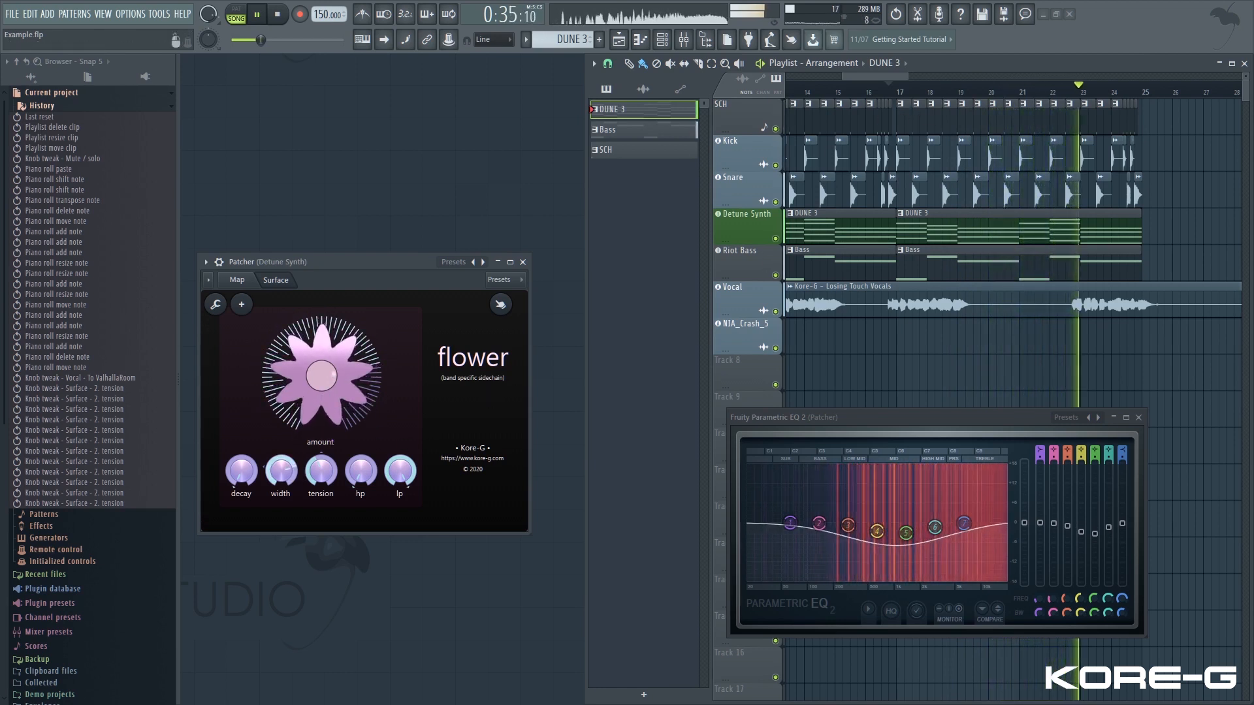
{"action": "key", "text": "space"}
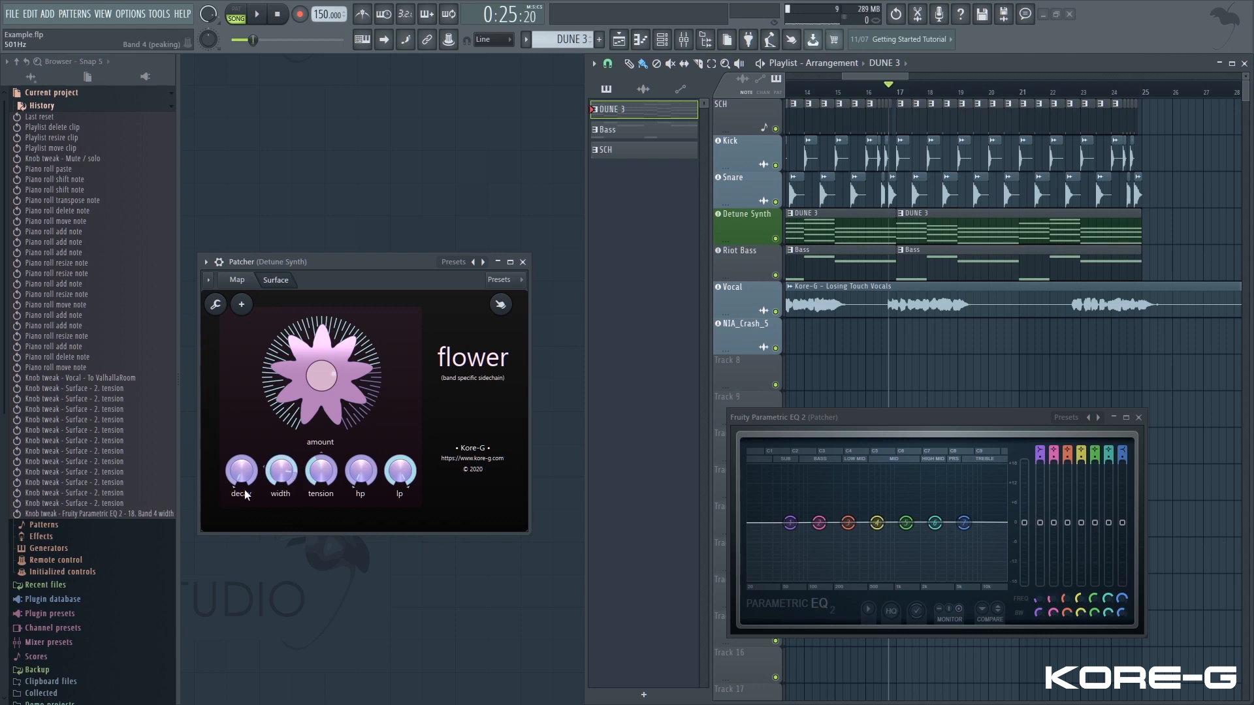
- Set the width of band 4 in the Parametric EQ 2 to 80% and adjust the flower patch's width
{"action": "scroll", "coordinate": [879, 525], "scroll_direction": "down", "scroll_amount": 2}
{"action": "left_click_drag", "start_coordinate": [834, 418], "coordinate": [750, 407]}
{"action": "scroll", "coordinate": [798, 516], "scroll_direction": "down", "scroll_amount": 2}
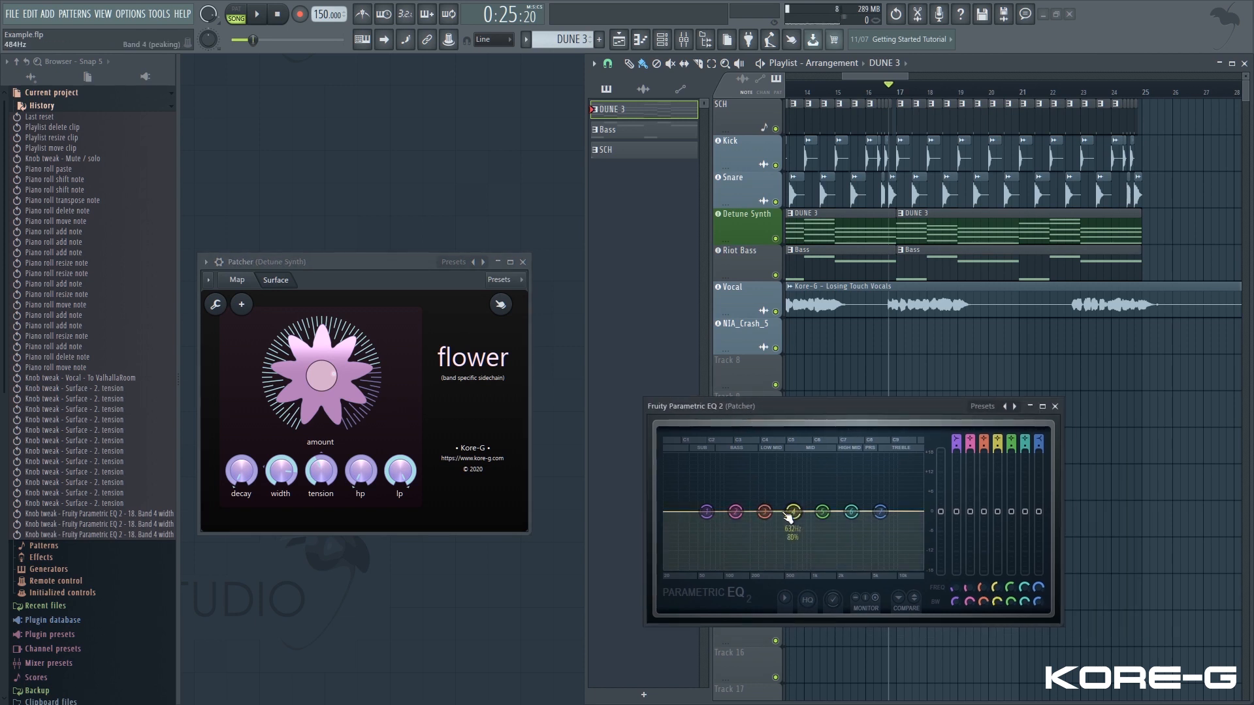
{"action": "left_click_drag", "start_coordinate": [284, 473], "coordinate": [292, 473]}
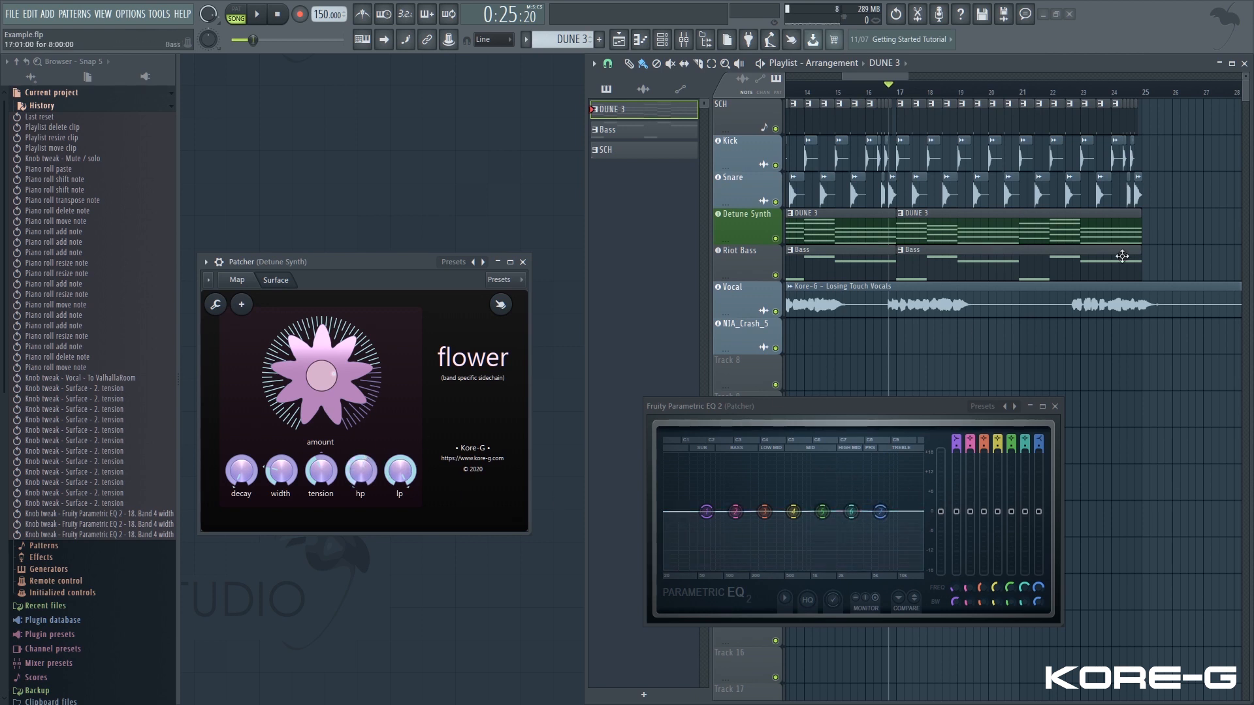
- Play the arrangement from around bar 22 to check how the EQ bands duck under the vocal
{"action": "left_click", "coordinate": [1070, 94]}
{"action": "key", "text": "space"}
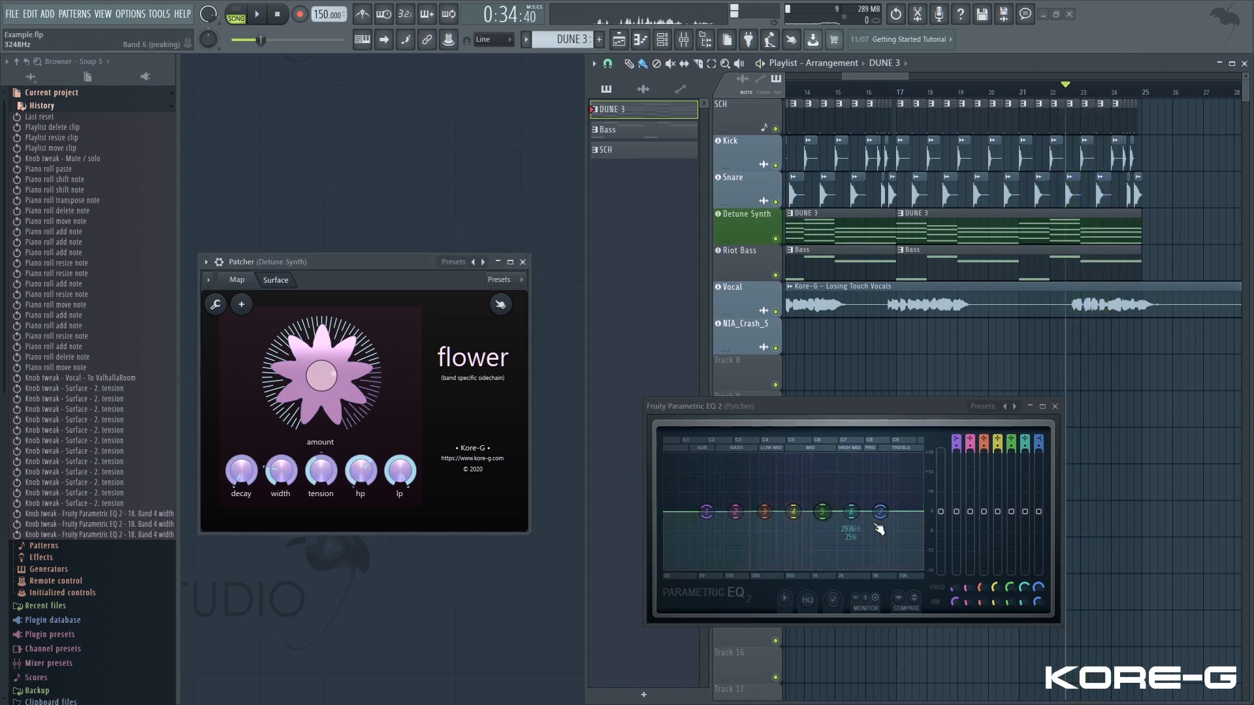
{"action": "left_click", "coordinate": [398, 473]}
{"action": "key", "text": "space"}
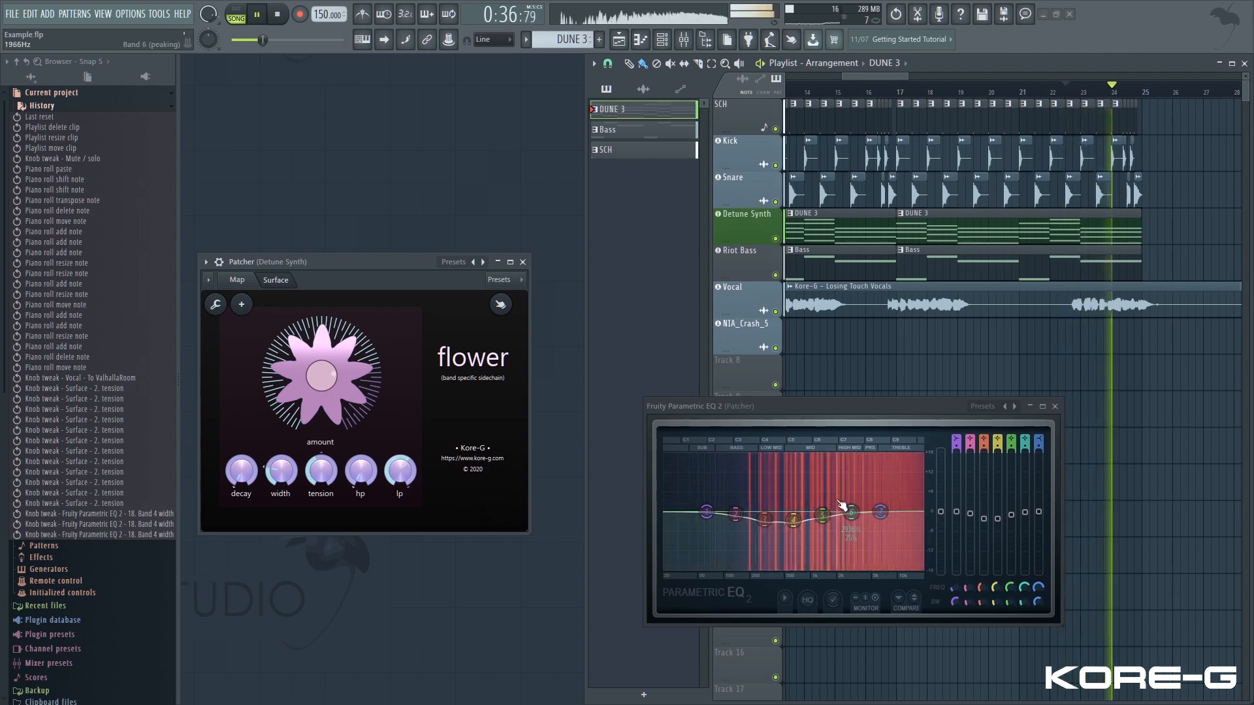
{"action": "key", "text": "space"}
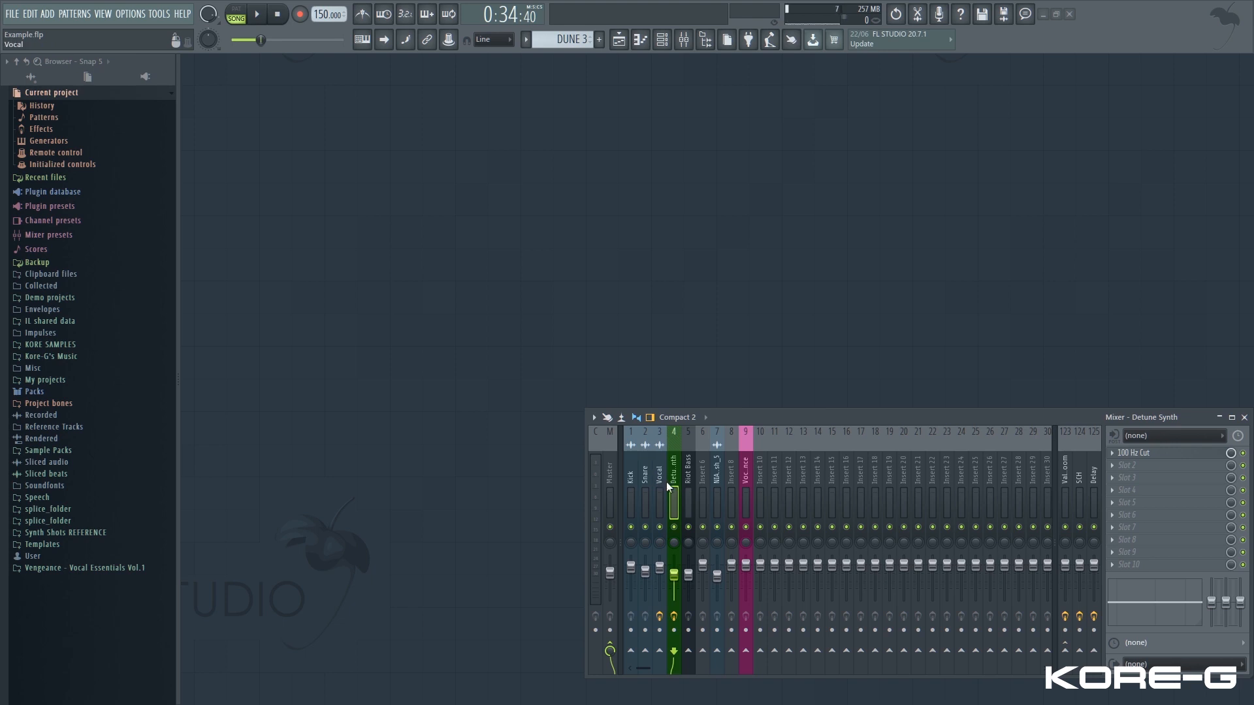
- Solo the Detune Synth track in the mixer
{"action": "left_click", "coordinate": [665, 482]}
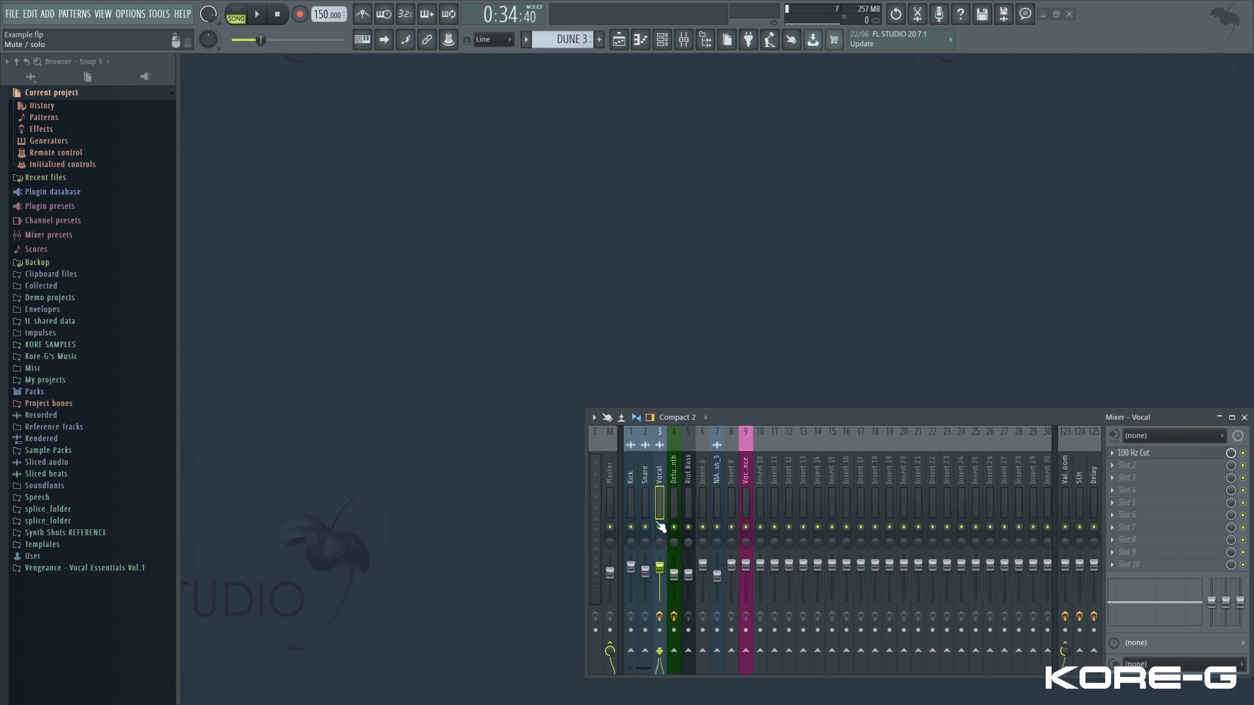
{"action": "left_click", "coordinate": [674, 506]}
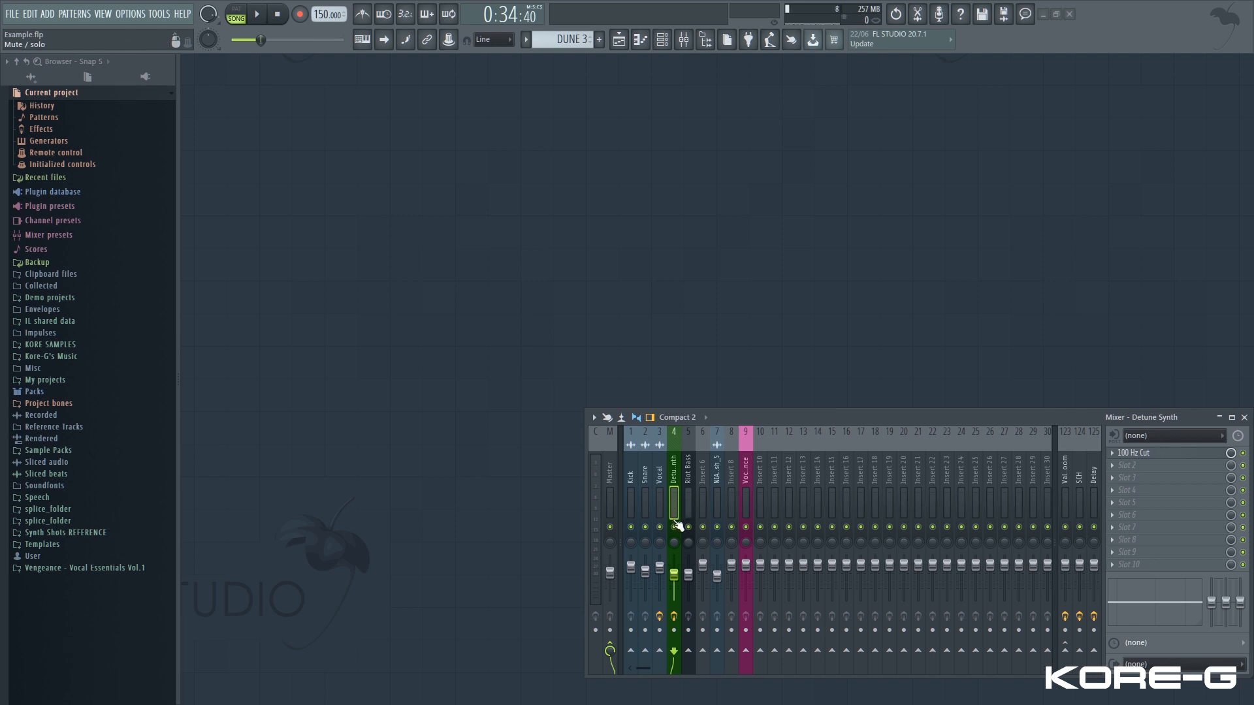
{"action": "right_click", "coordinate": [674, 527]}
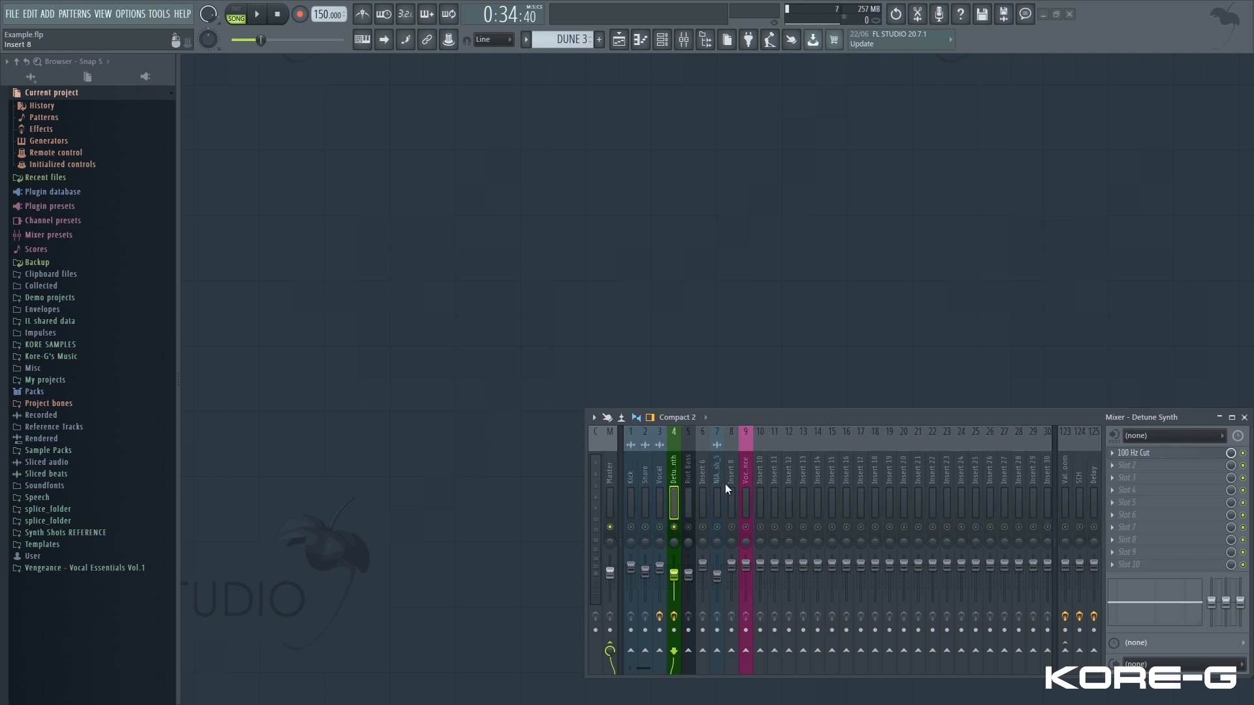
- Inspect the 100 Hz Cut EQ on the Detune Synth track, close it and select the Vocal mixer track
{"action": "left_click", "coordinate": [1136, 452]}
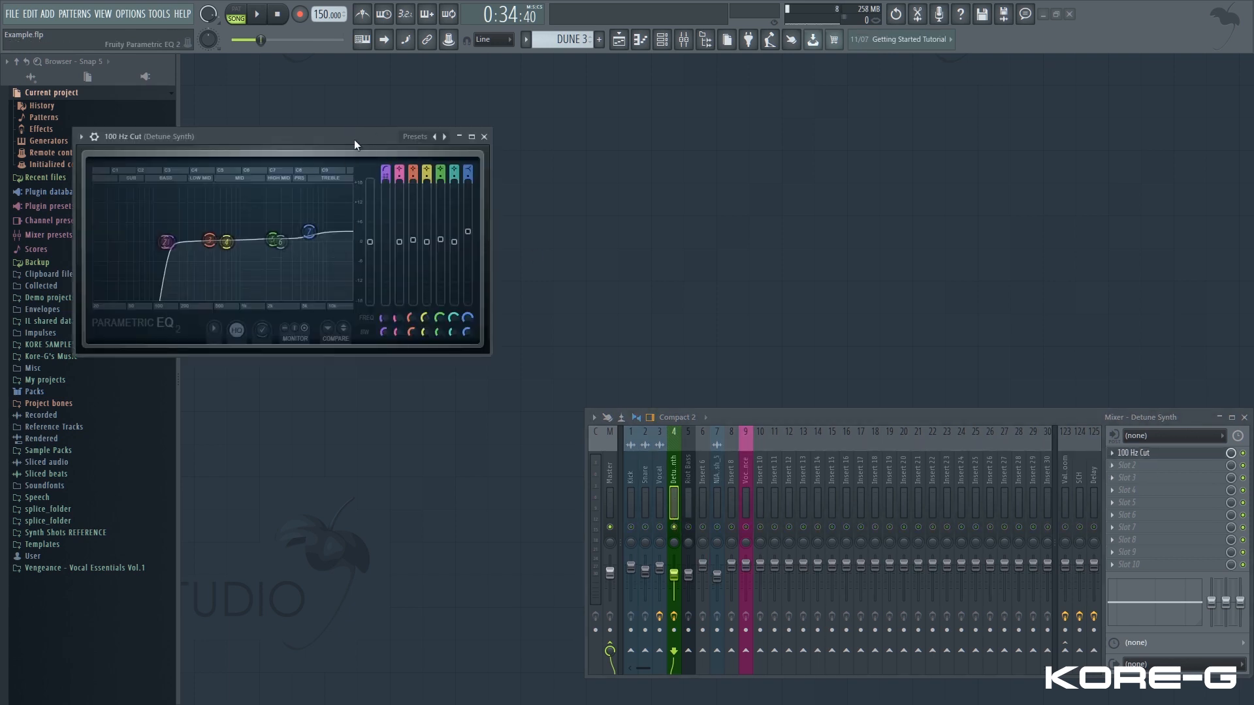
{"action": "left_click_drag", "start_coordinate": [354, 139], "coordinate": [459, 140]}
{"action": "left_click", "coordinate": [580, 137]}
{"action": "key", "text": "Left"}
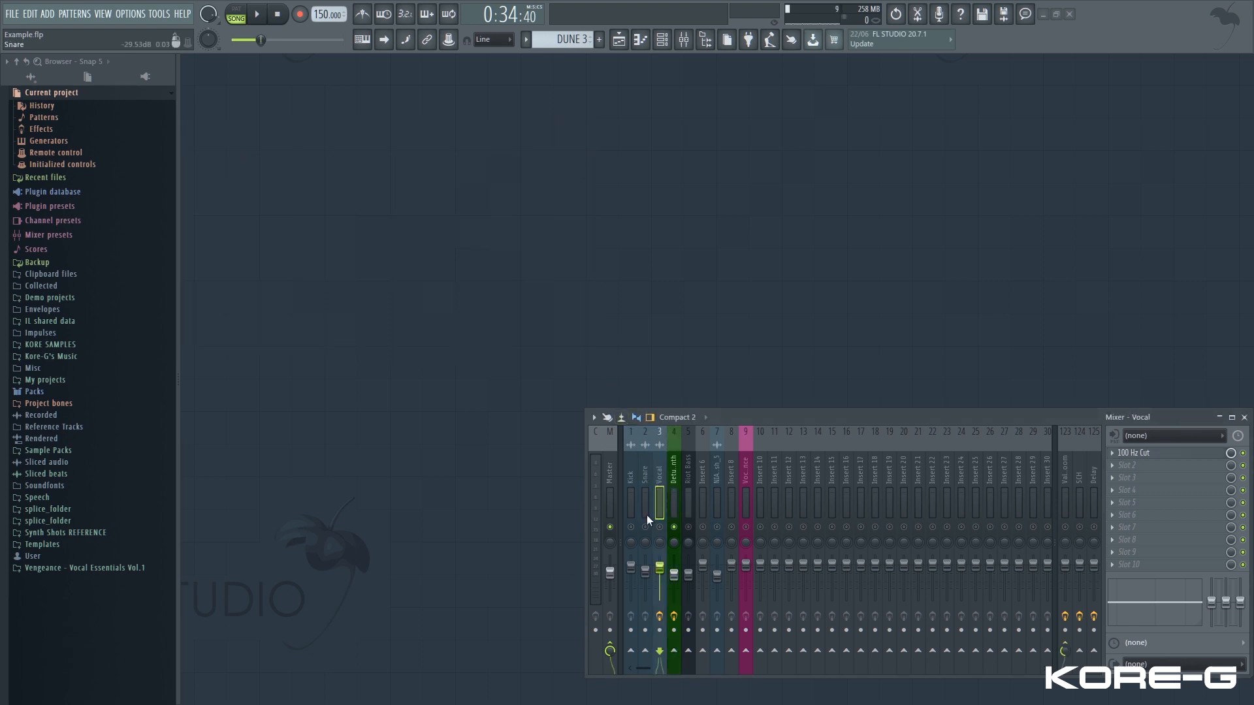
- Unmute the Vocal mixer track and sidechain it to the Detune Synth track
{"action": "left_click", "coordinate": [661, 527]}
{"action": "right_click", "coordinate": [673, 648]}
{"action": "left_click", "coordinate": [705, 670]}
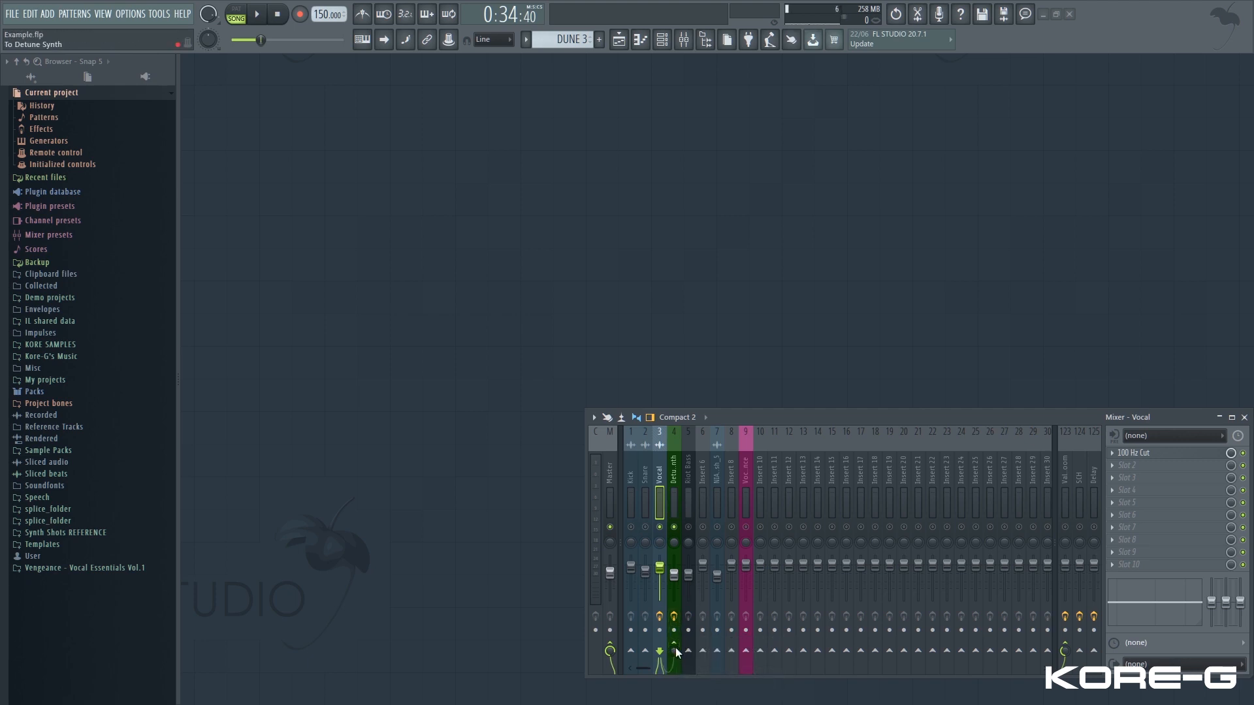
- Load Patcher into effect slot 2 of the Detune Synth track with the flower by Kore-G preset
{"action": "left_click", "coordinate": [671, 502]}
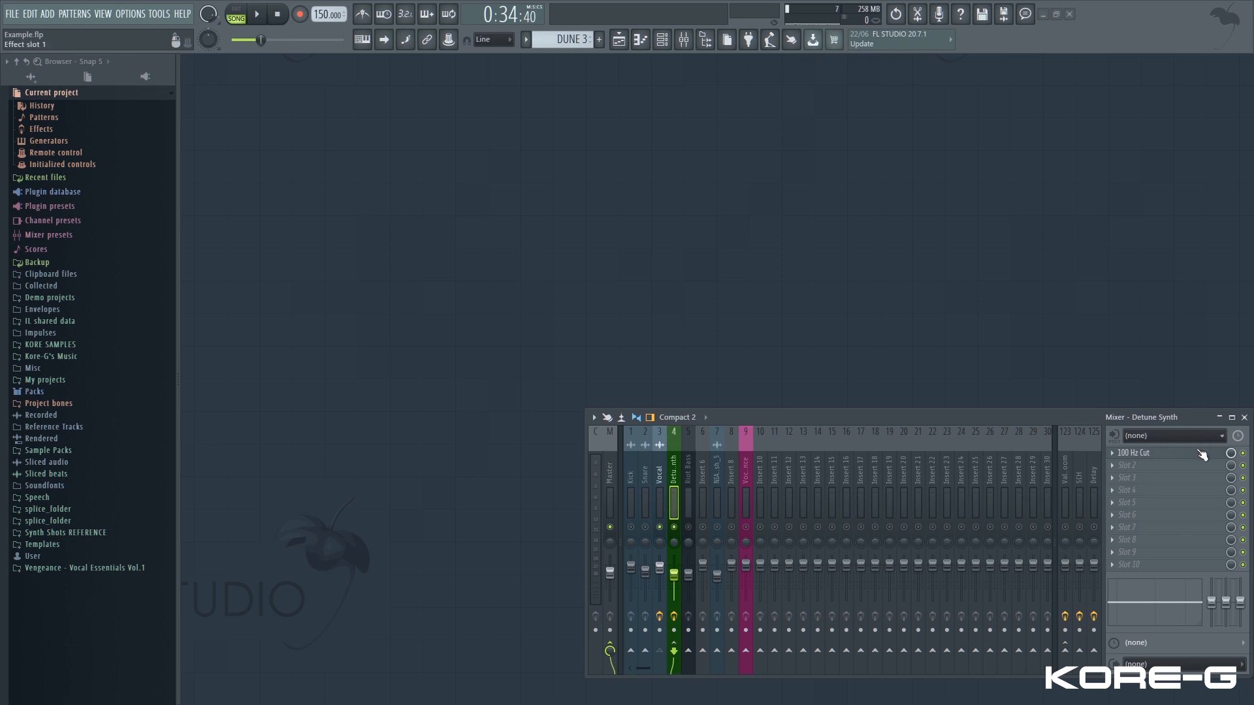
{"action": "left_click", "coordinate": [1162, 467]}
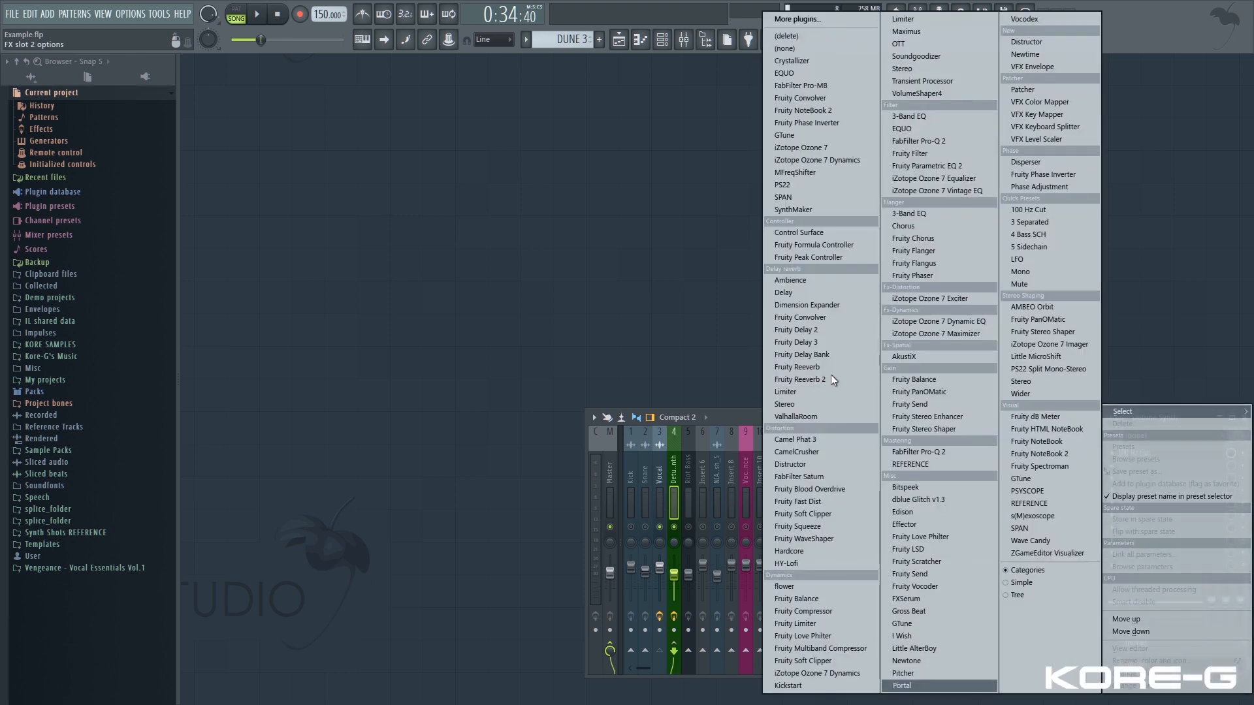
{"action": "key", "text": "p"}
{"action": "key", "text": "Return"}
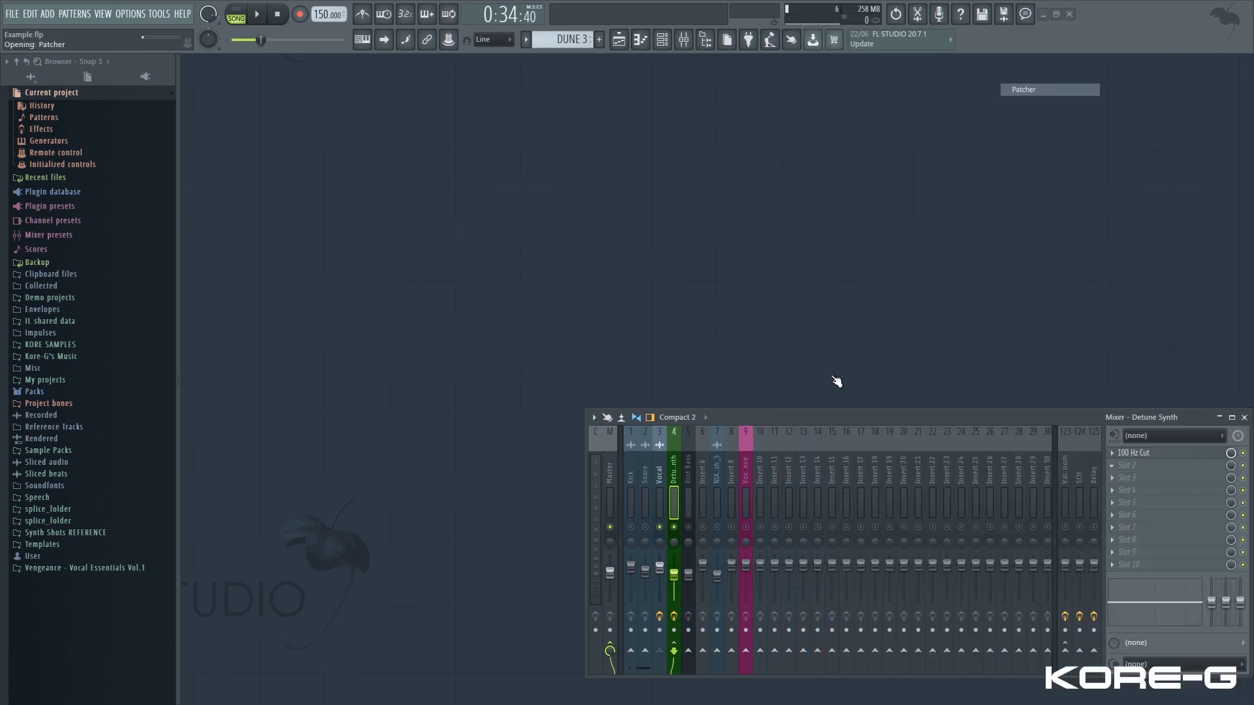
{"action": "left_click", "coordinate": [206, 262]}
{"action": "mouse_move", "coordinate": [327, 312]}
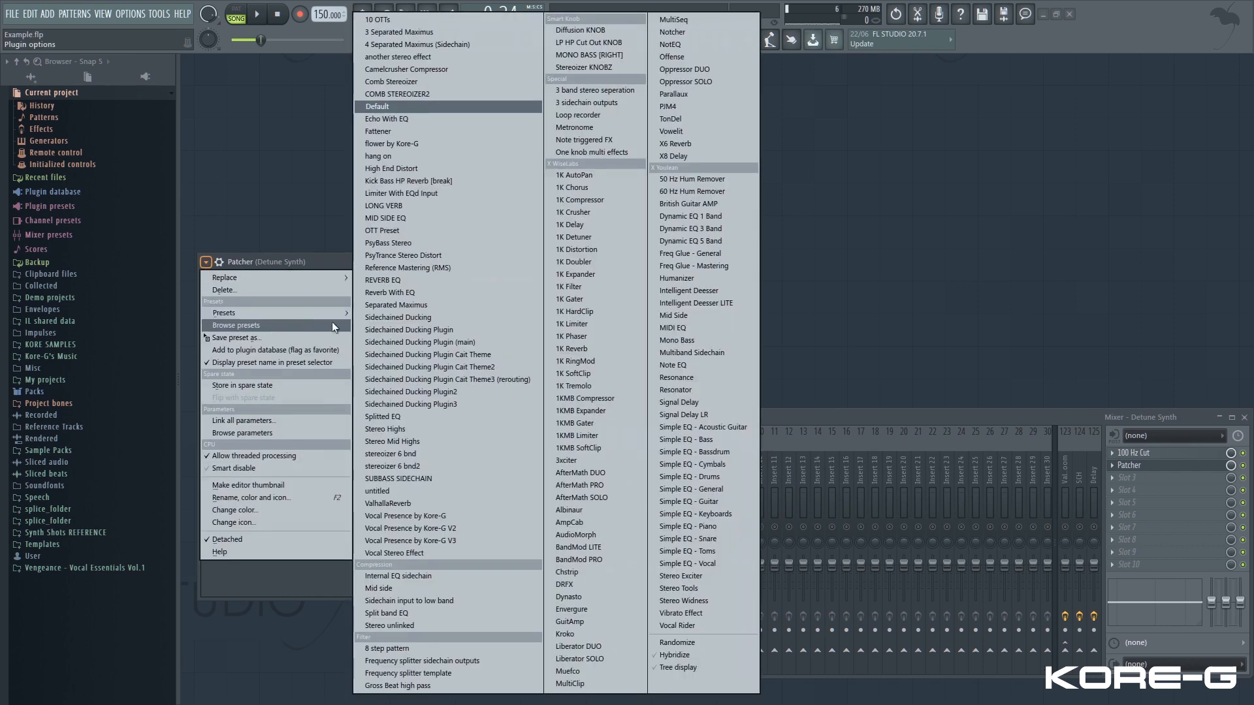
{"action": "left_click", "coordinate": [406, 143]}
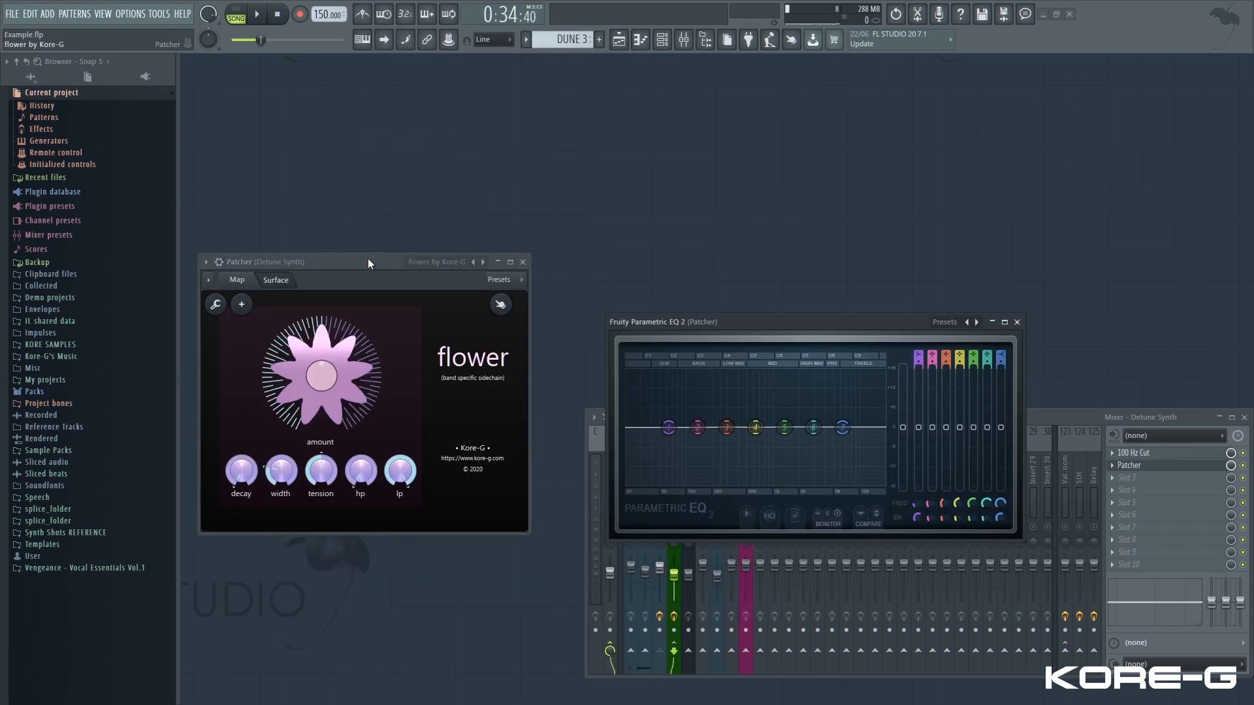
- Place the Fruity Parametric EQ 2 window beside the flower surface so both are visible
{"action": "left_click_drag", "start_coordinate": [773, 332], "coordinate": [757, 236]}
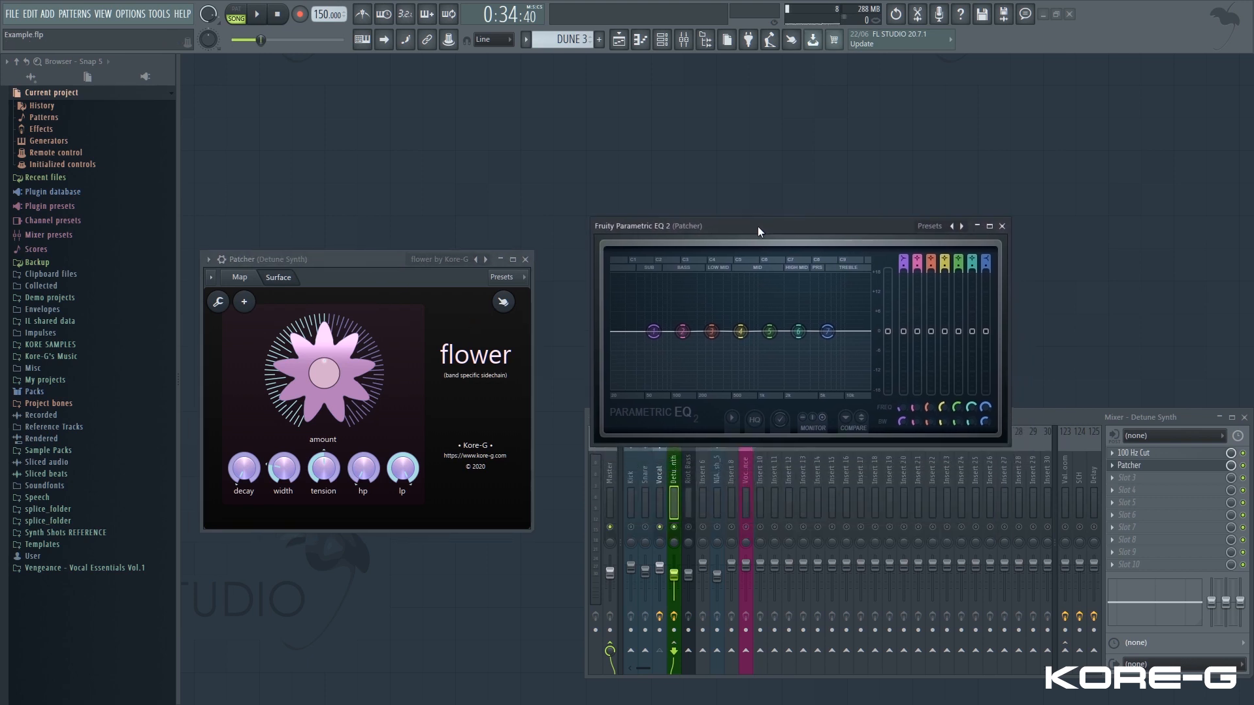
{"action": "left_click", "coordinate": [252, 277]}
{"action": "left_click", "coordinate": [276, 278]}
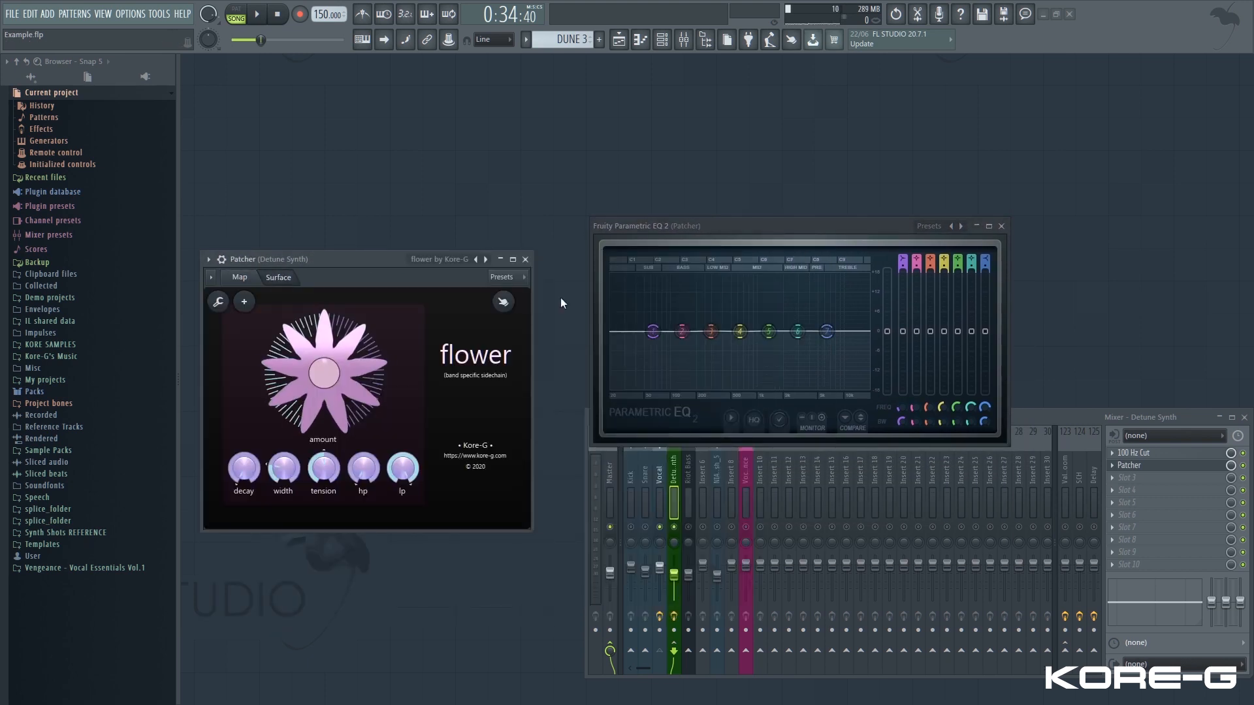
{"action": "left_click_drag", "start_coordinate": [762, 232], "coordinate": [750, 265]}
- Inspect the Band 4 and Band 1 EQ modules in the Patcher map and close their windows
{"action": "left_click", "coordinate": [246, 283]}
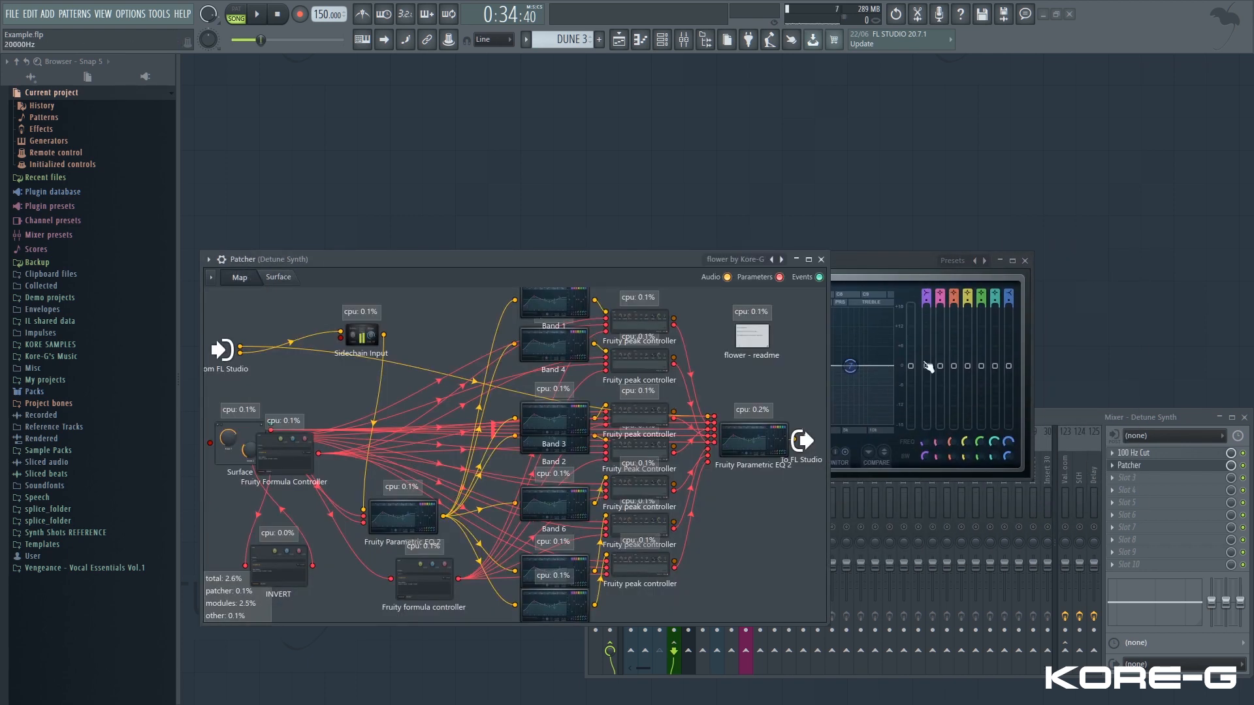
{"action": "left_click", "coordinate": [1025, 260]}
{"action": "double_click", "coordinate": [538, 338]}
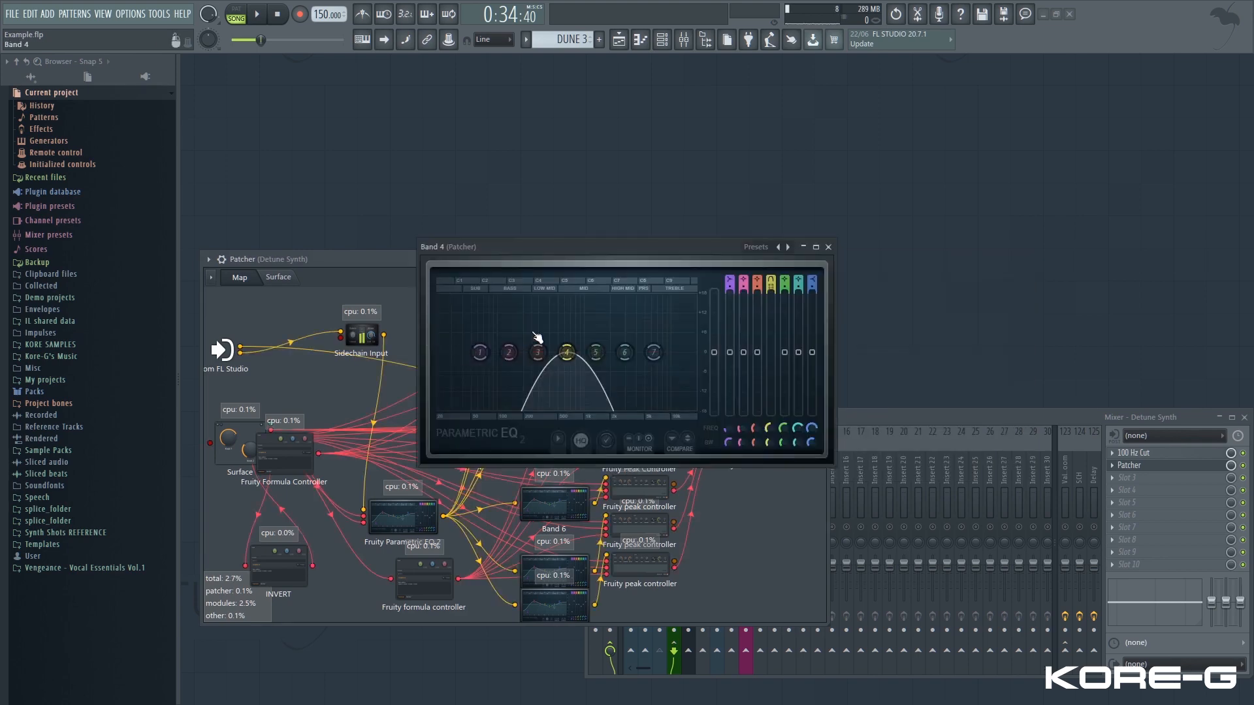
{"action": "left_click", "coordinate": [828, 247]}
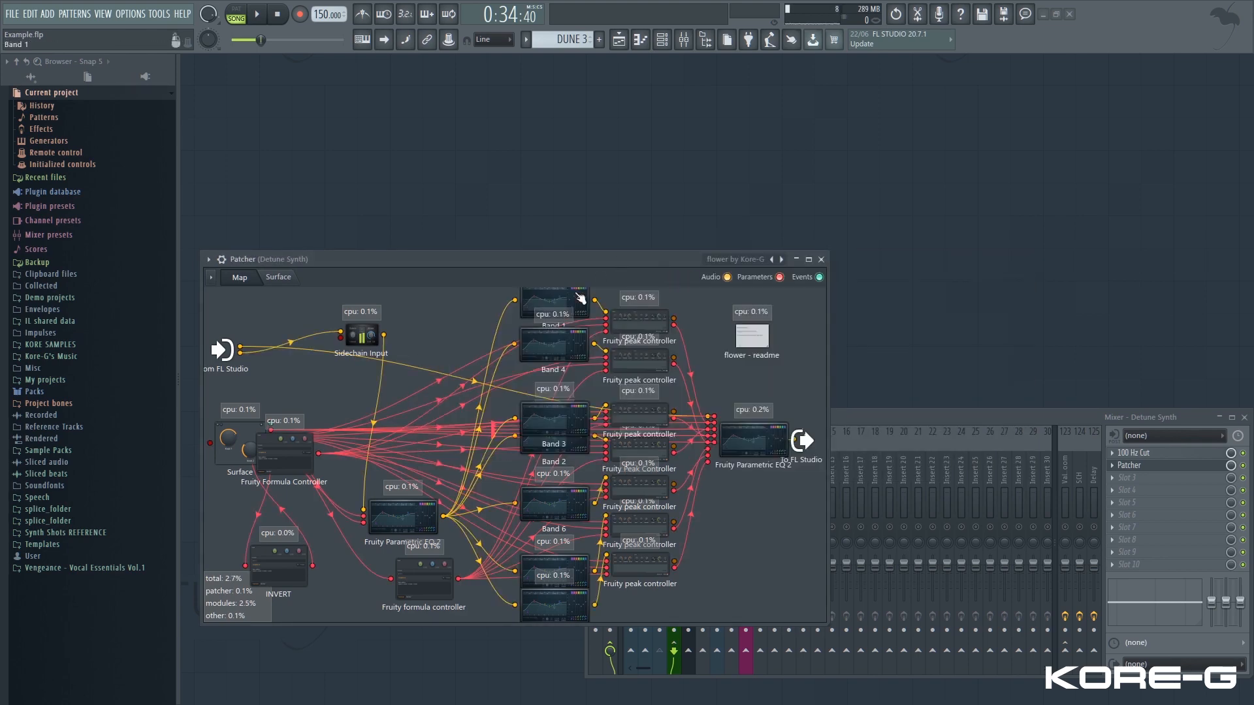
{"action": "double_click", "coordinate": [554, 304]}
{"action": "left_click", "coordinate": [829, 247]}
- Reopen the final Fruity Parametric EQ 2 beside the flower surface and play the arrangement to check the ducking
{"action": "double_click", "coordinate": [747, 443]}
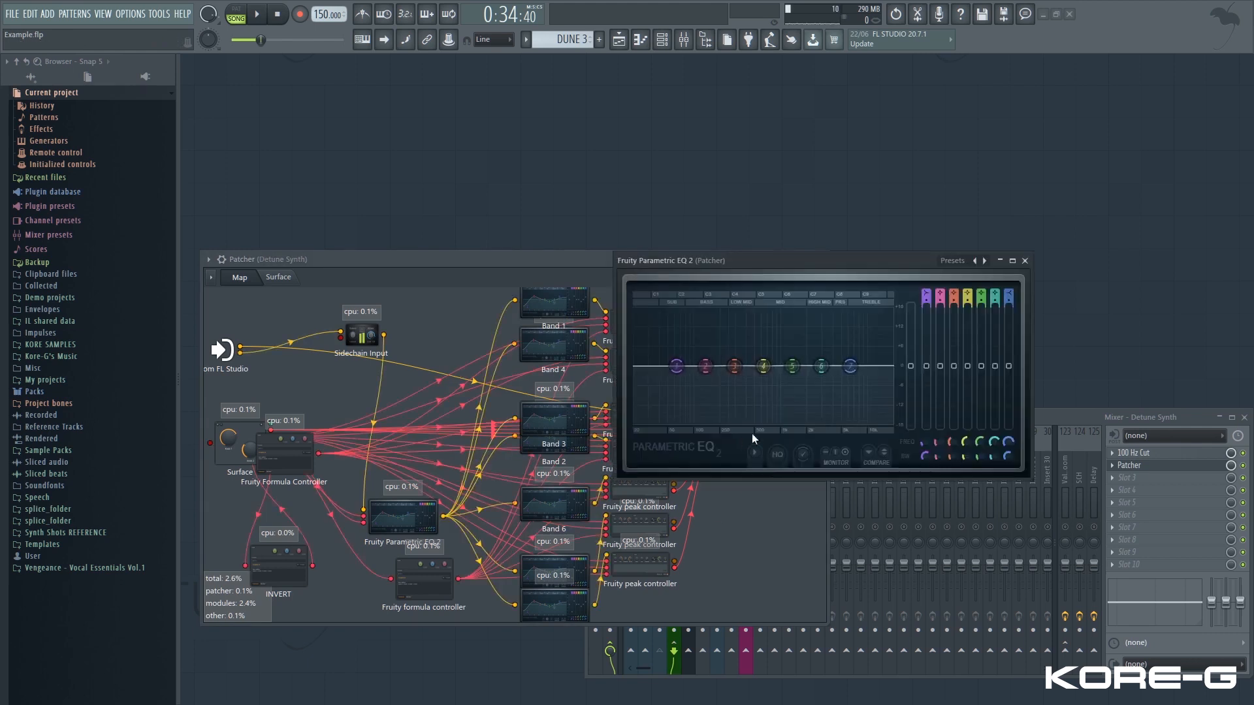
{"action": "left_click_drag", "start_coordinate": [769, 260], "coordinate": [860, 256]}
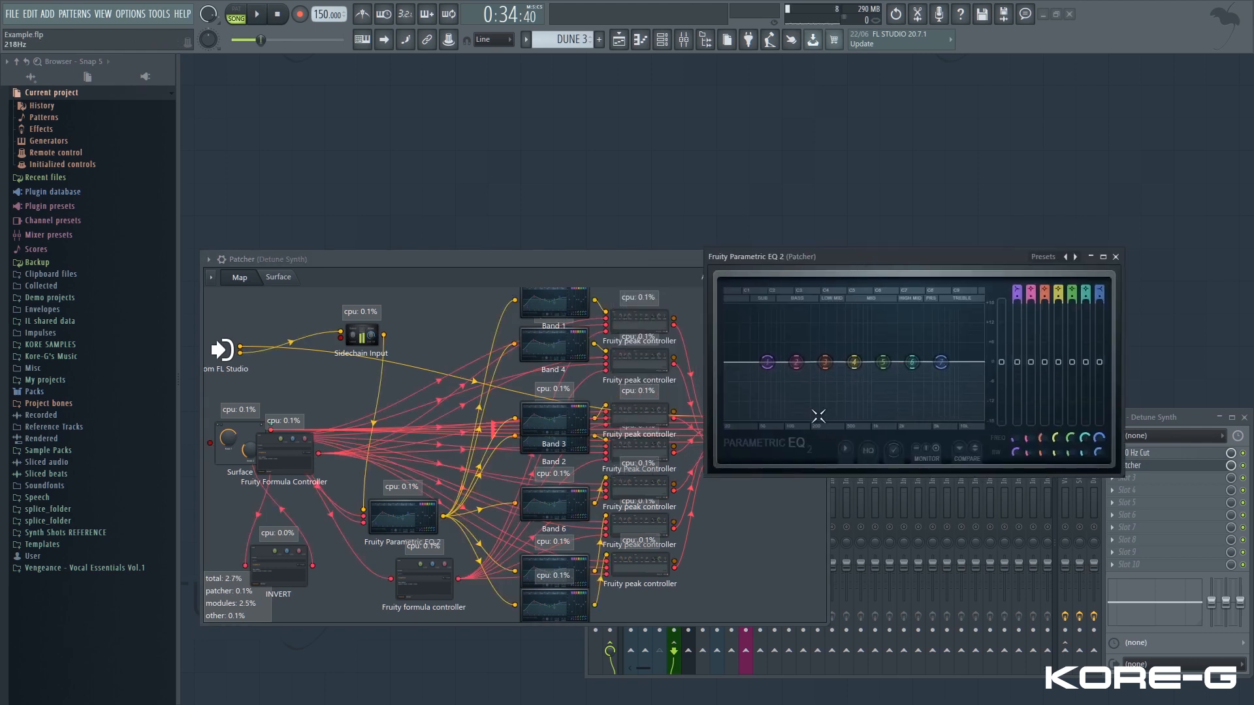
{"action": "left_click", "coordinate": [283, 281]}
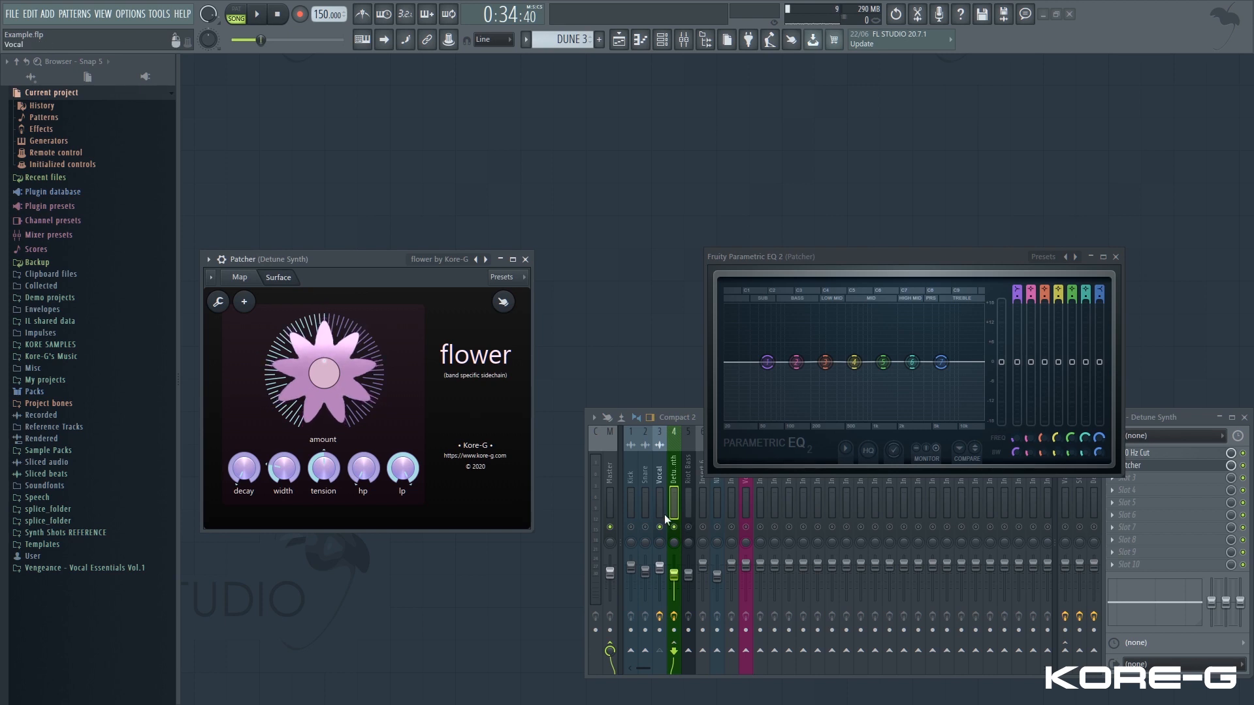
{"action": "key", "text": "space"}
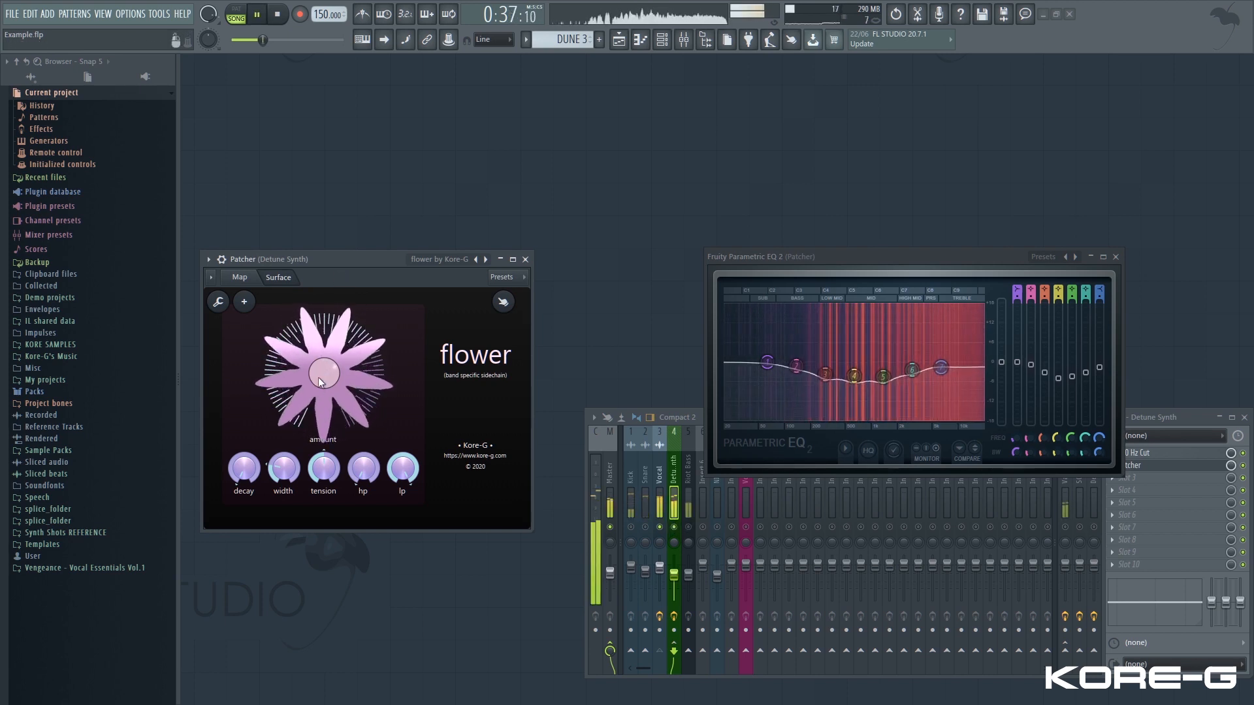
{"action": "key", "text": "space"}
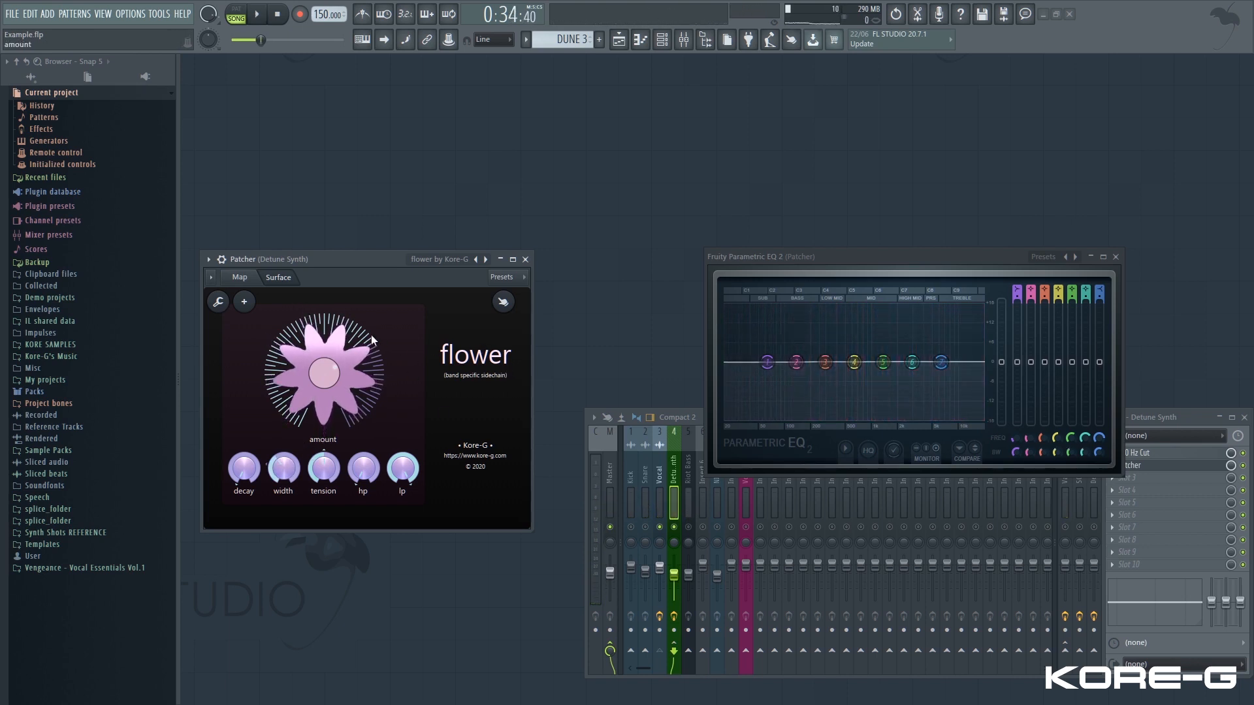
- Inspect the Sidechain Input module and its connection from FL Studio in the Patcher map
{"action": "left_click", "coordinate": [666, 476]}
{"action": "left_click", "coordinate": [253, 280]}
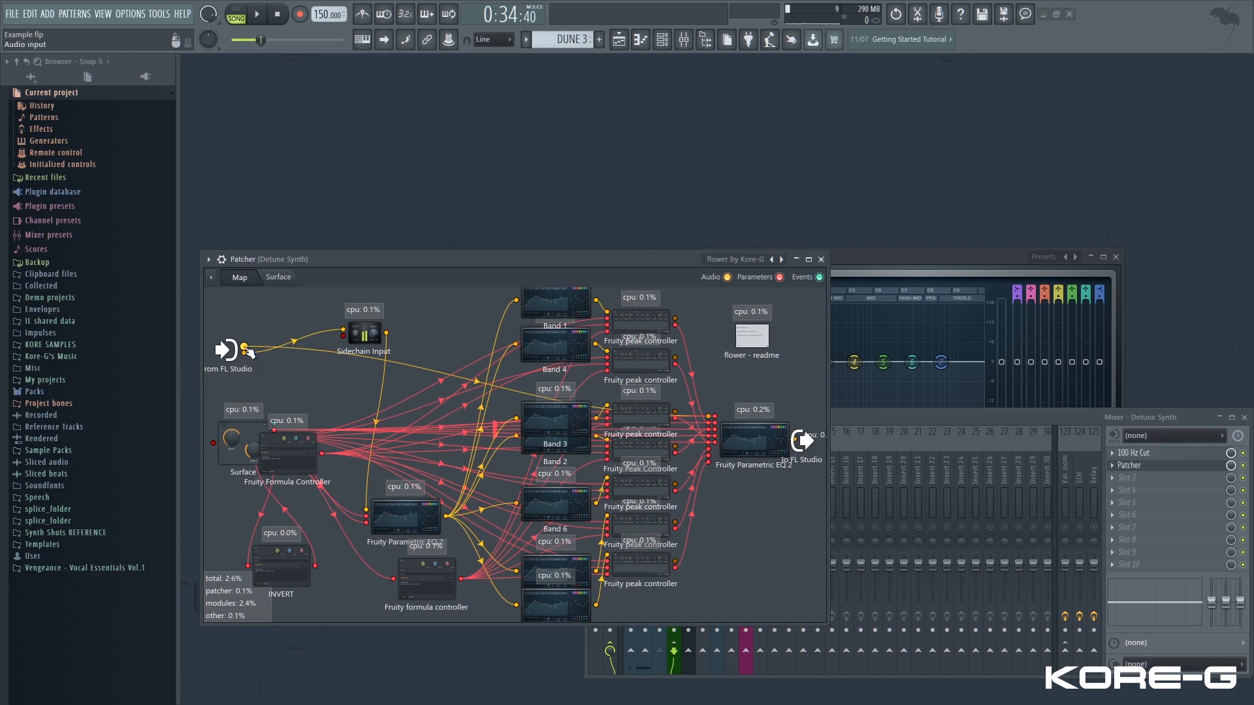
{"action": "left_click_drag", "start_coordinate": [358, 334], "coordinate": [352, 333]}
{"action": "left_click", "coordinate": [361, 335]}
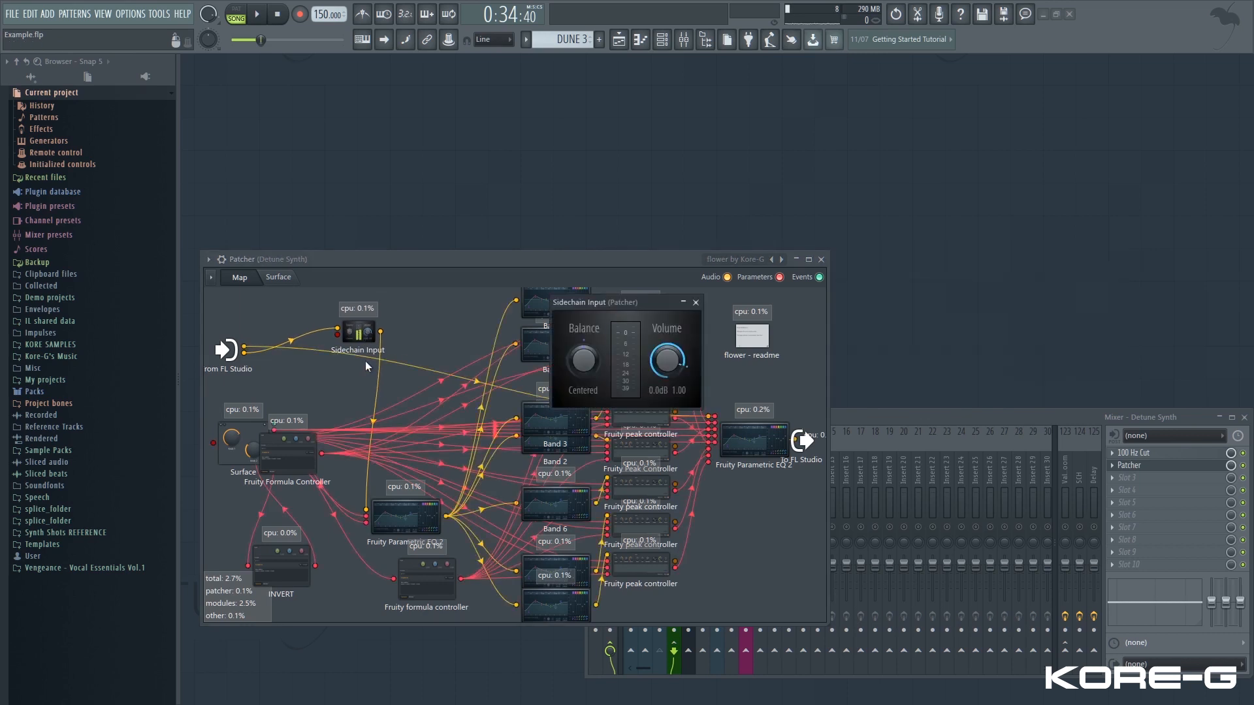
{"action": "left_click_drag", "start_coordinate": [580, 305], "coordinate": [408, 331]}
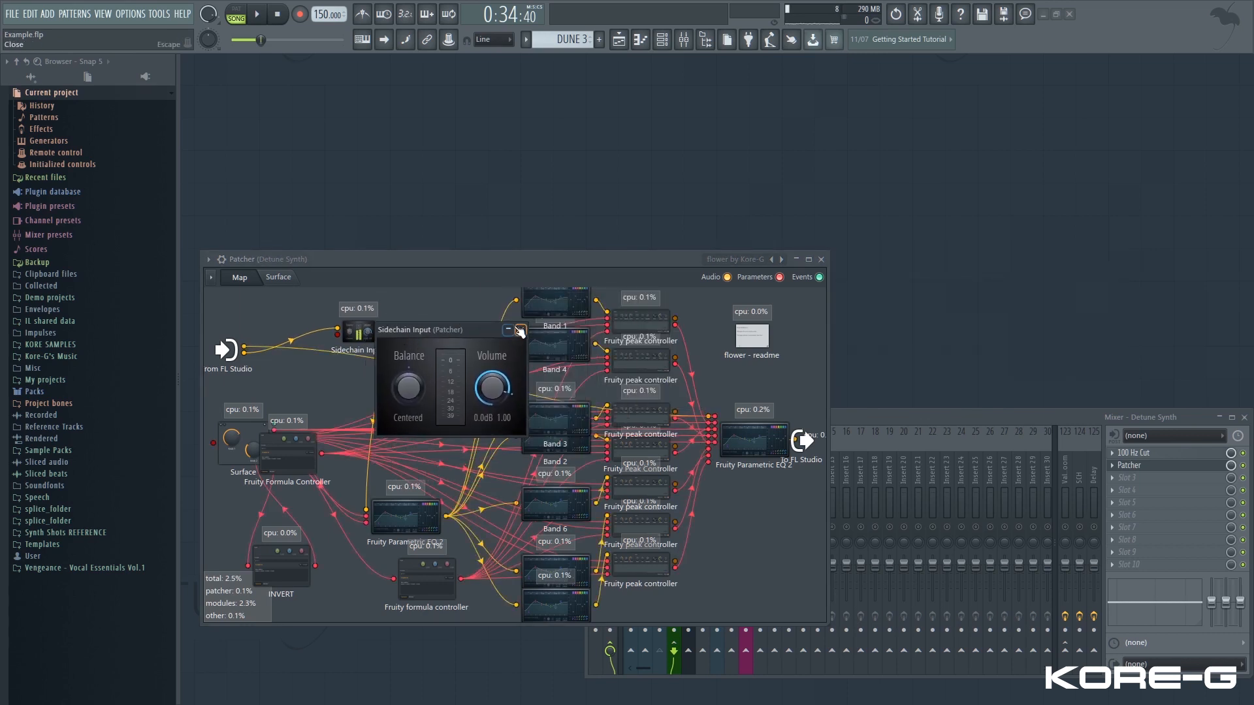
{"action": "left_click", "coordinate": [358, 339]}
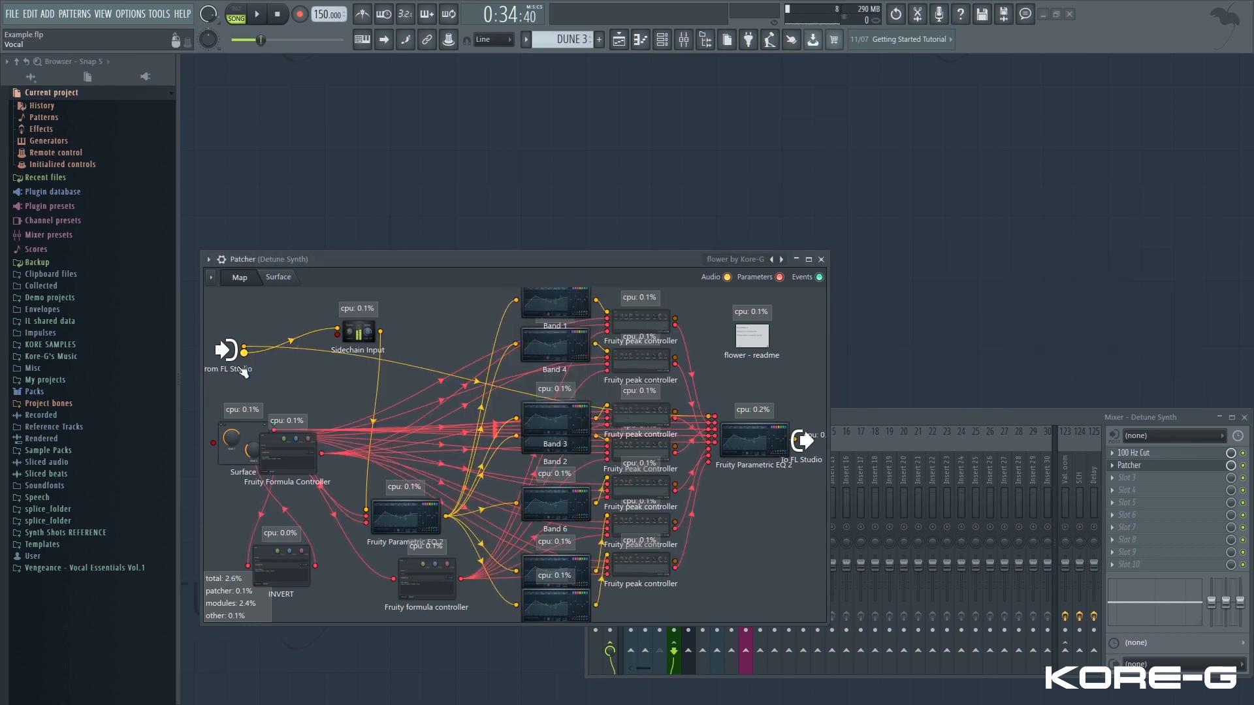
- Close Patcher, check the Vocal track's routing in the mixer, and reopen Patcher on the Detune Synth track
{"action": "left_click_drag", "start_coordinate": [443, 259], "coordinate": [231, 269]}
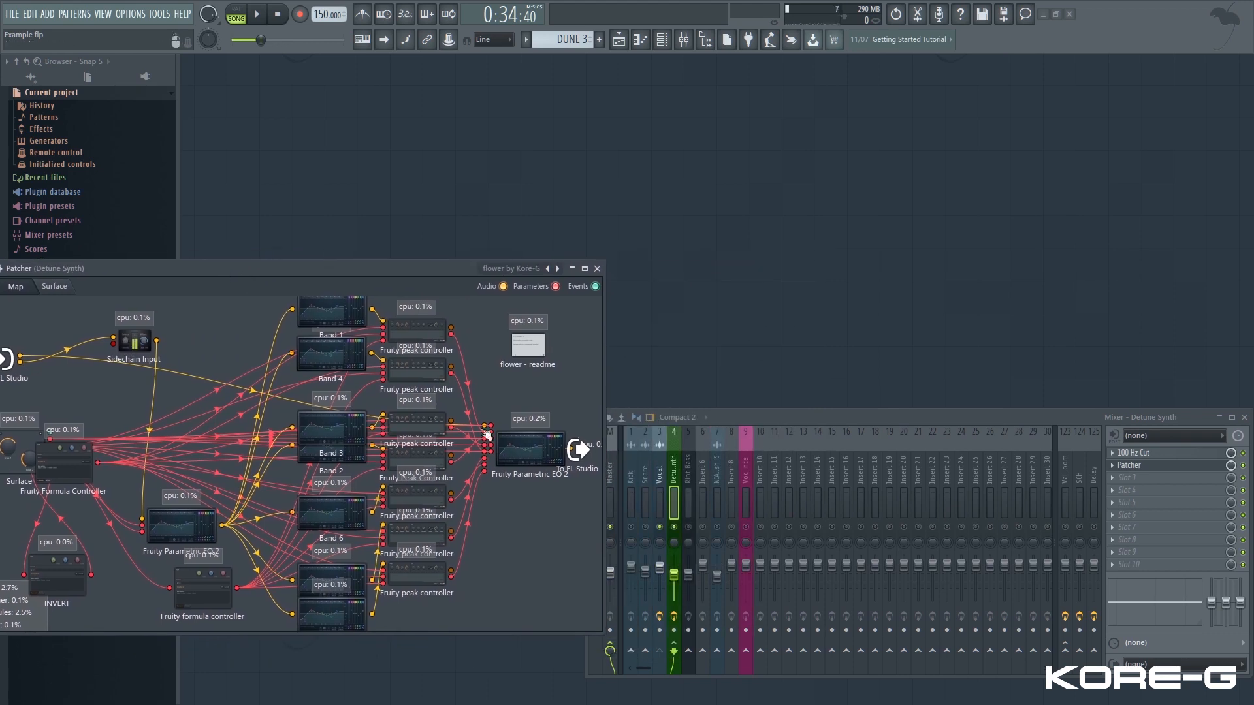
{"action": "left_click_drag", "start_coordinate": [369, 268], "coordinate": [659, 249]}
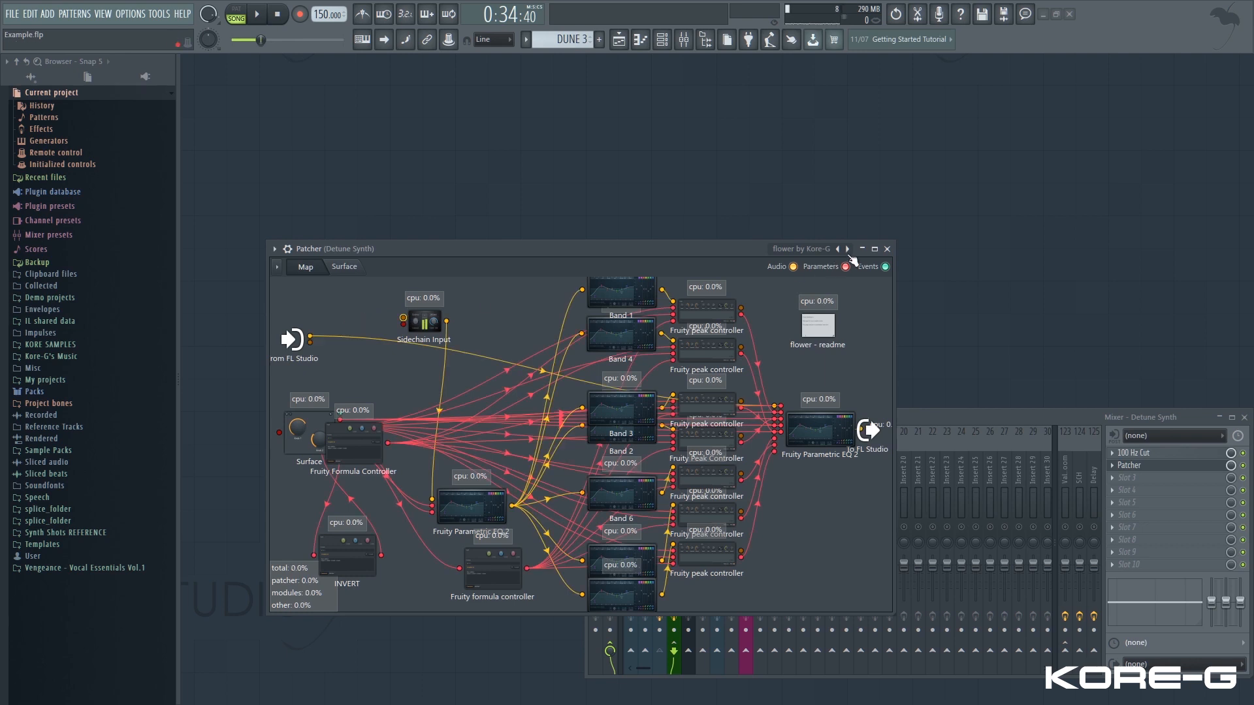
{"action": "left_click", "coordinate": [887, 249]}
{"action": "left_click", "coordinate": [660, 488]}
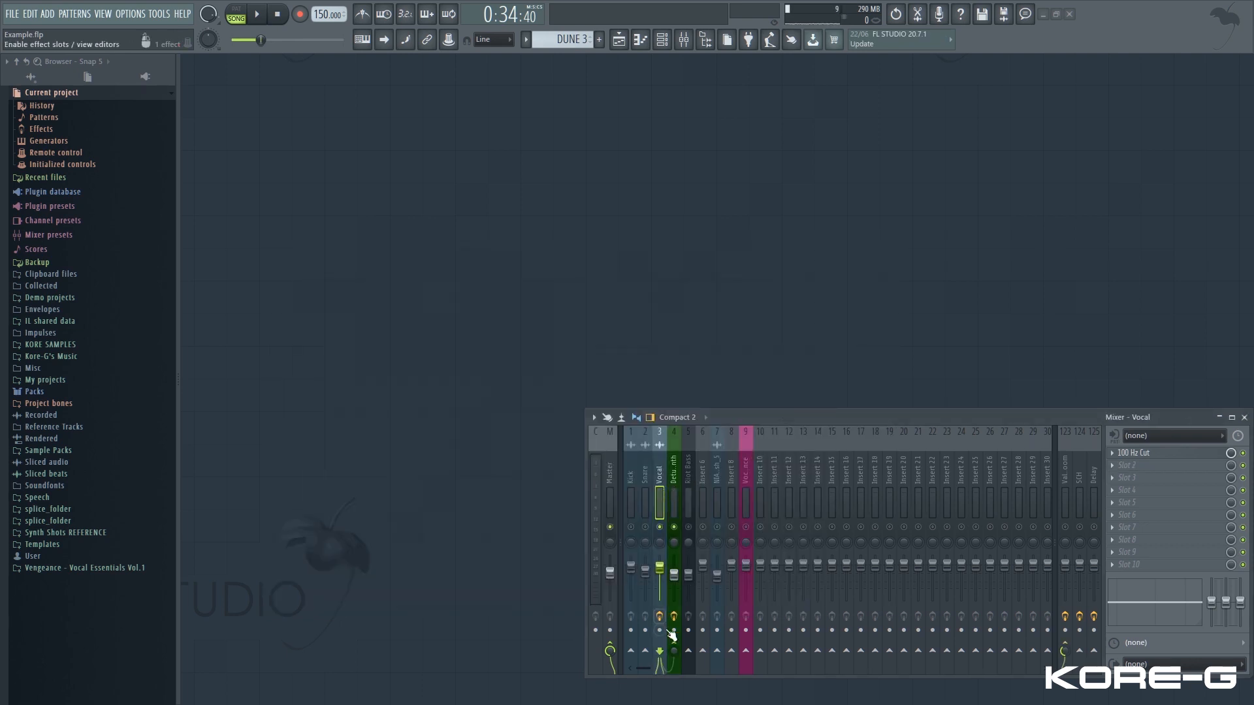
{"action": "left_click", "coordinate": [674, 497]}
{"action": "left_click", "coordinate": [1130, 466]}
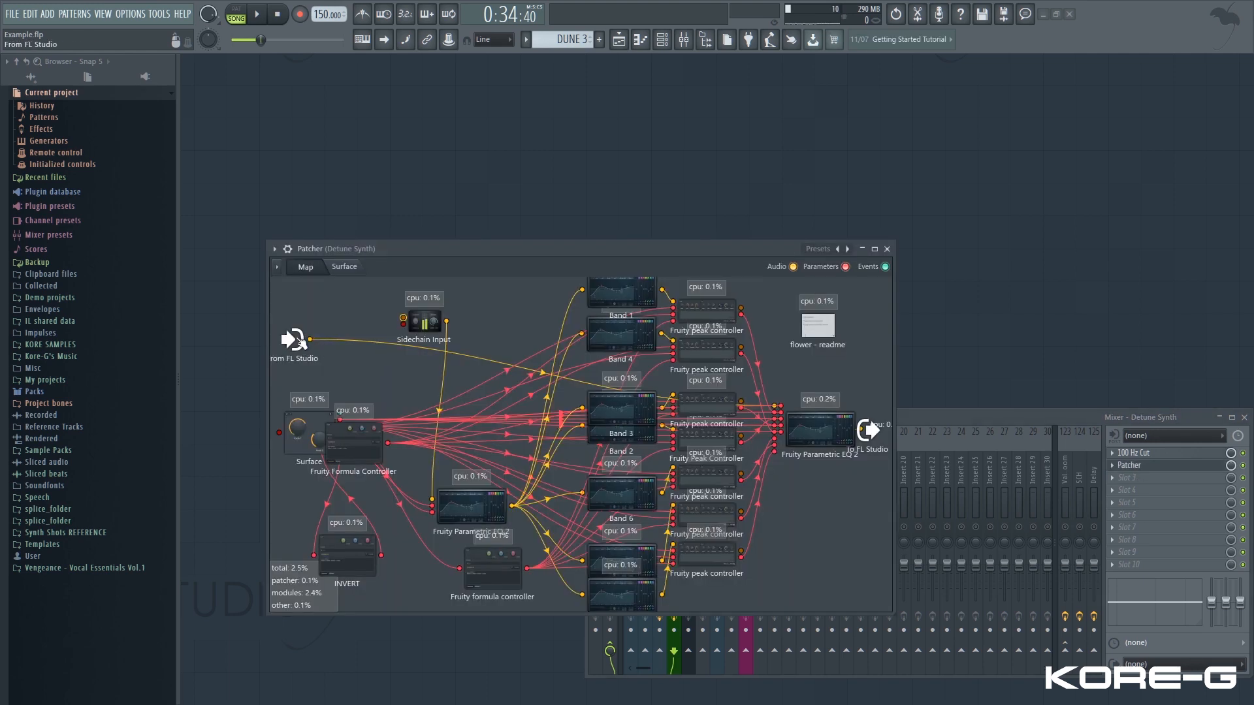
- Check the audio outputs offered by Patcher's From FL Studio module and move the window clear of the mixer
{"action": "right_click", "coordinate": [297, 339]}
{"action": "mouse_move", "coordinate": [314, 363]}
{"action": "mouse_move", "coordinate": [382, 363]}
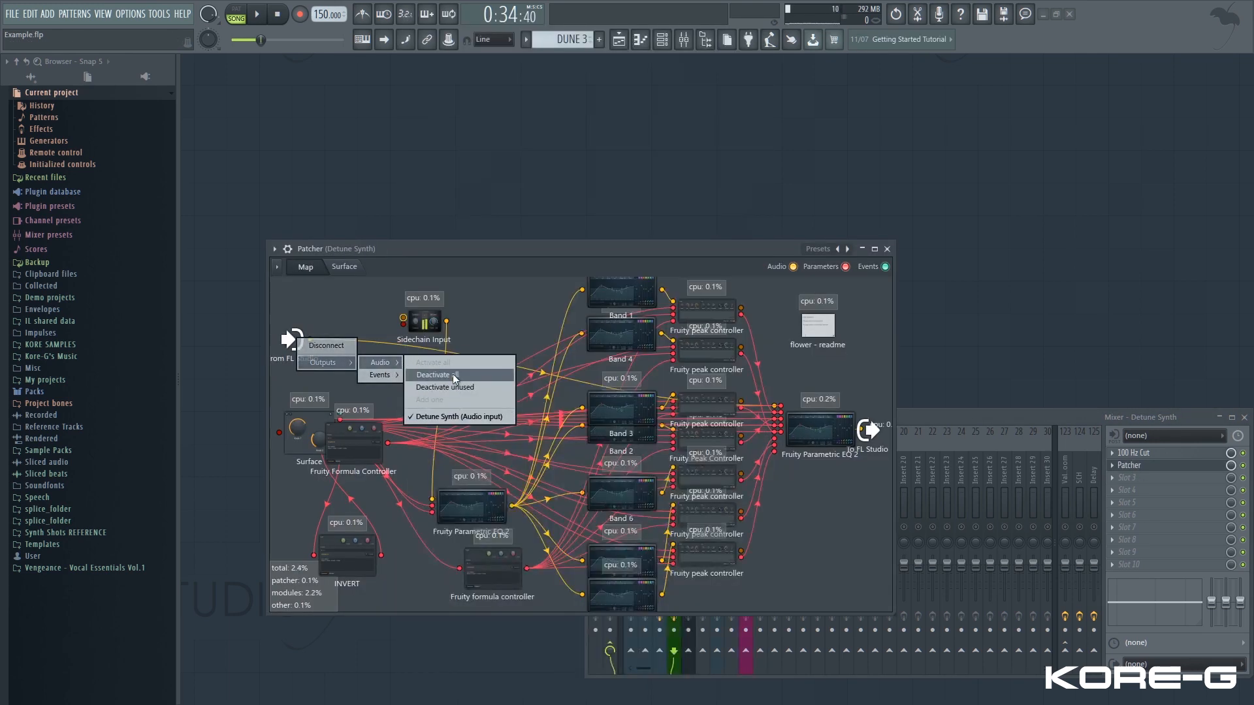
{"action": "left_click", "coordinate": [455, 421]}
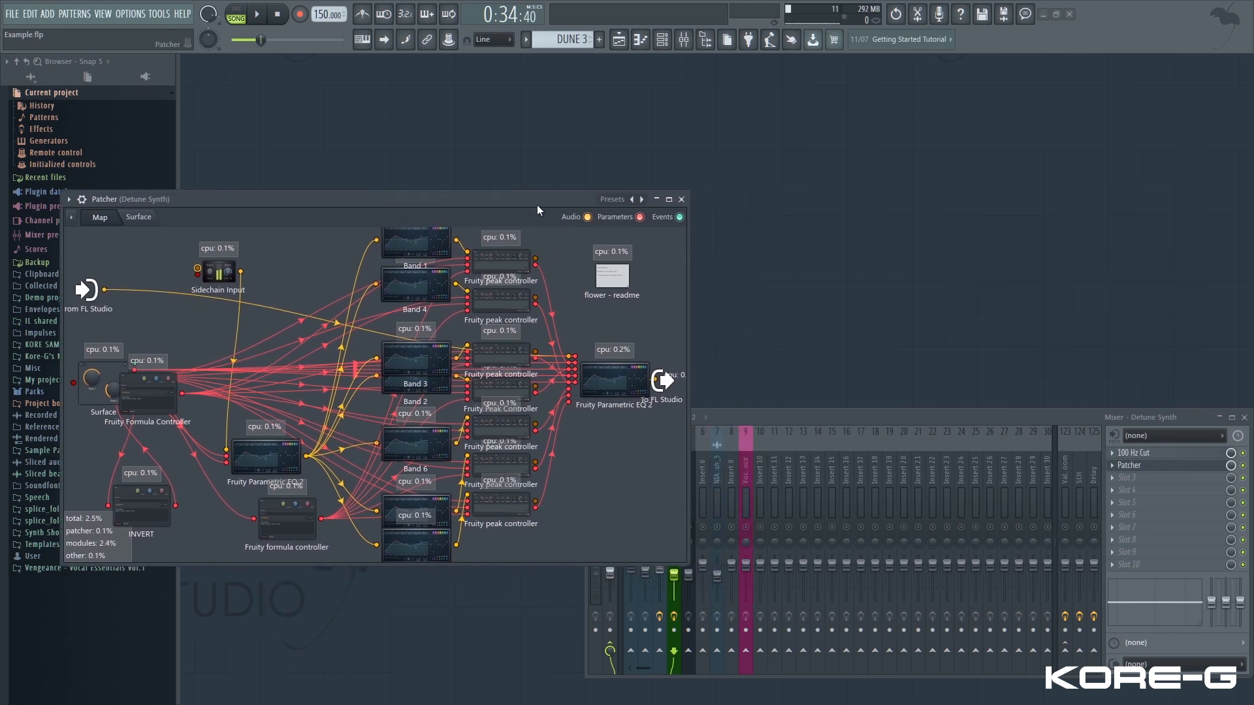
{"action": "left_click_drag", "start_coordinate": [537, 206], "coordinate": [418, 195]}
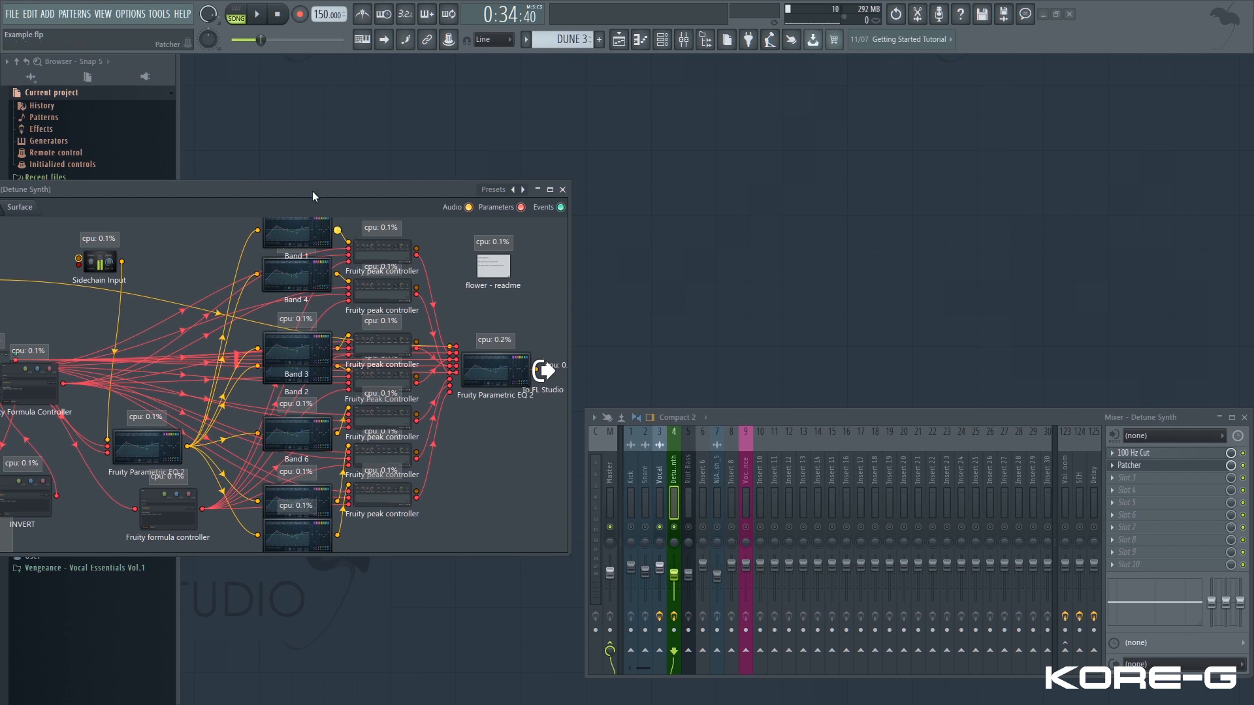
{"action": "left_click_drag", "start_coordinate": [313, 190], "coordinate": [508, 116]}
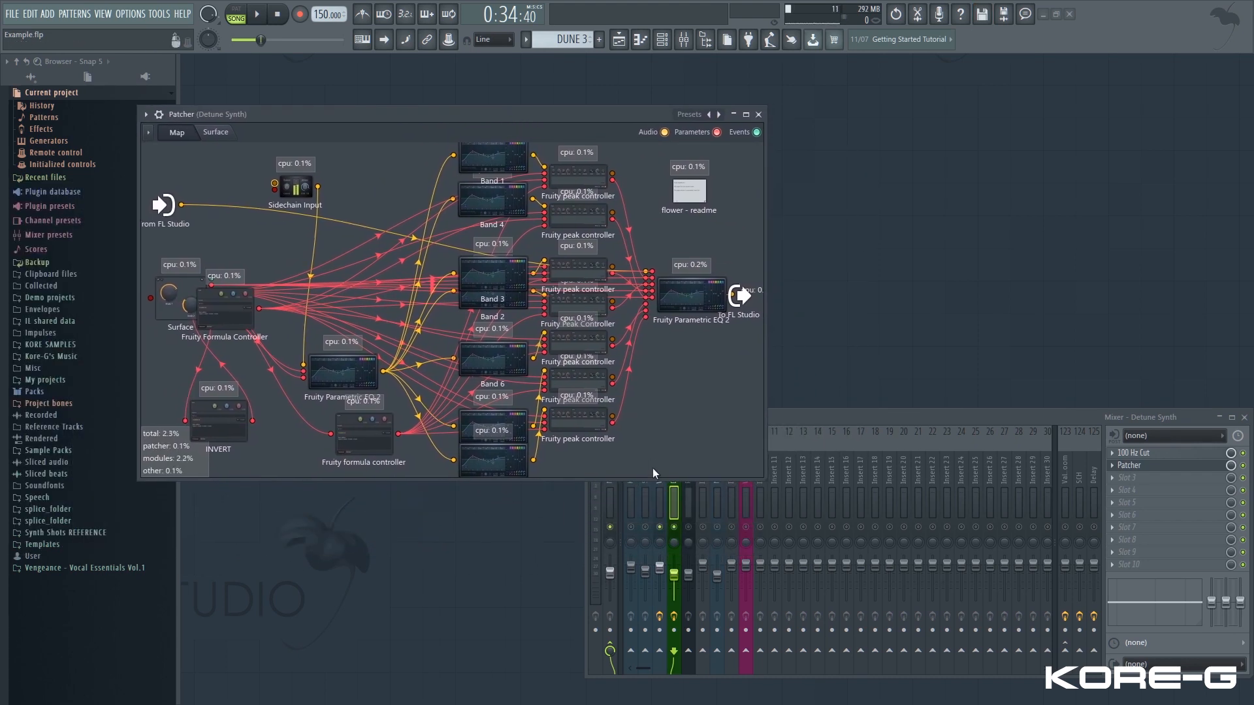
- Sidechain the Kick, Snare and Vocal tracks to the Detune Synth track and reselect Detune Synth
{"action": "left_click", "coordinate": [653, 501]}
{"action": "left_click", "coordinate": [628, 498]}
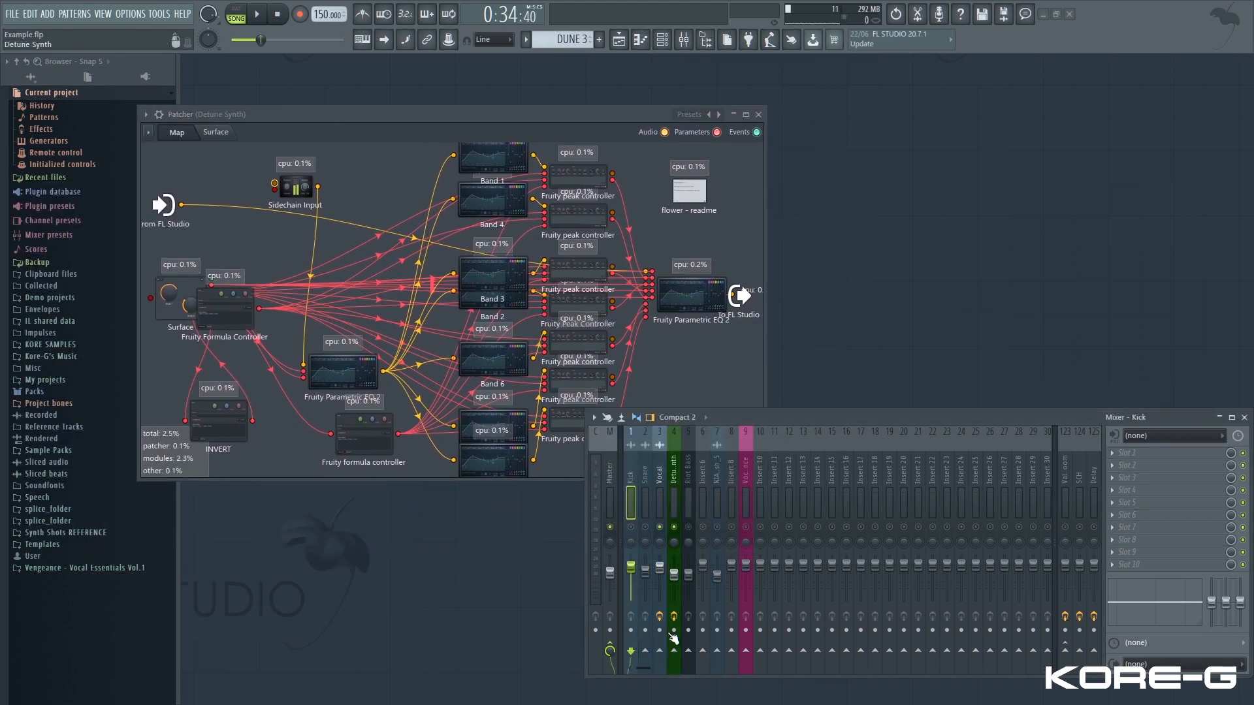
{"action": "left_click", "coordinate": [648, 507]}
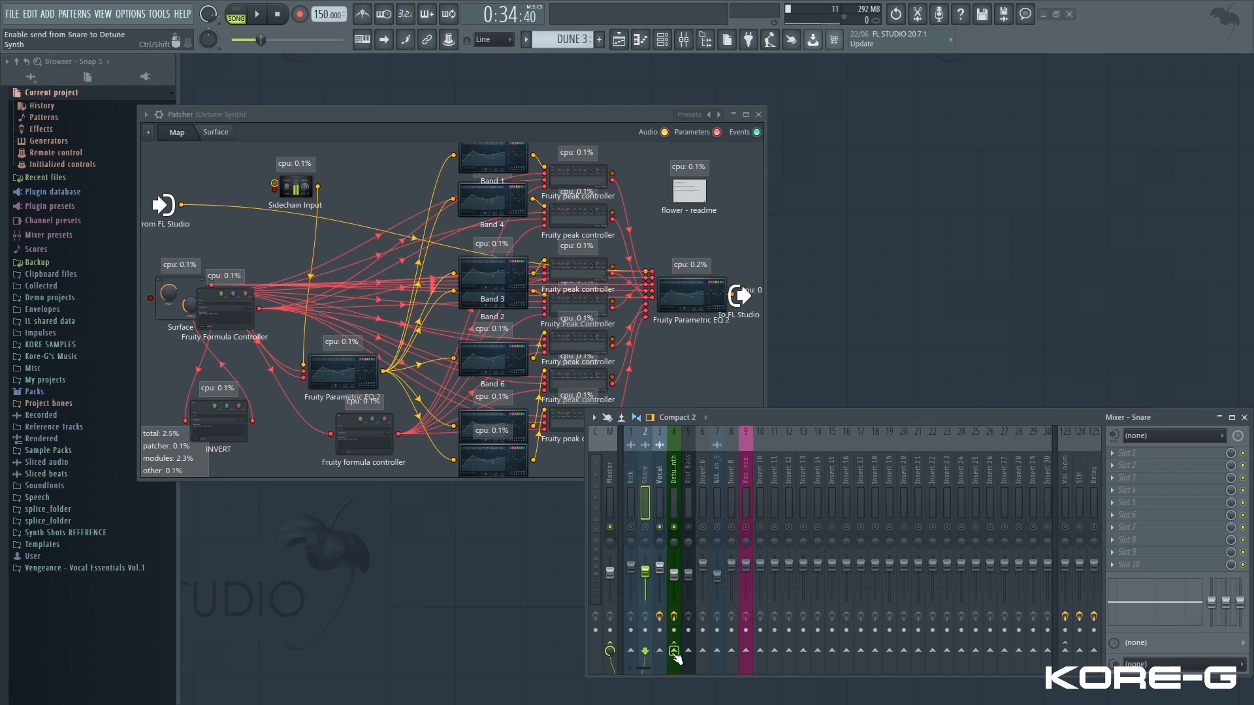
{"action": "left_click", "coordinate": [664, 507]}
{"action": "left_click", "coordinate": [679, 510]}
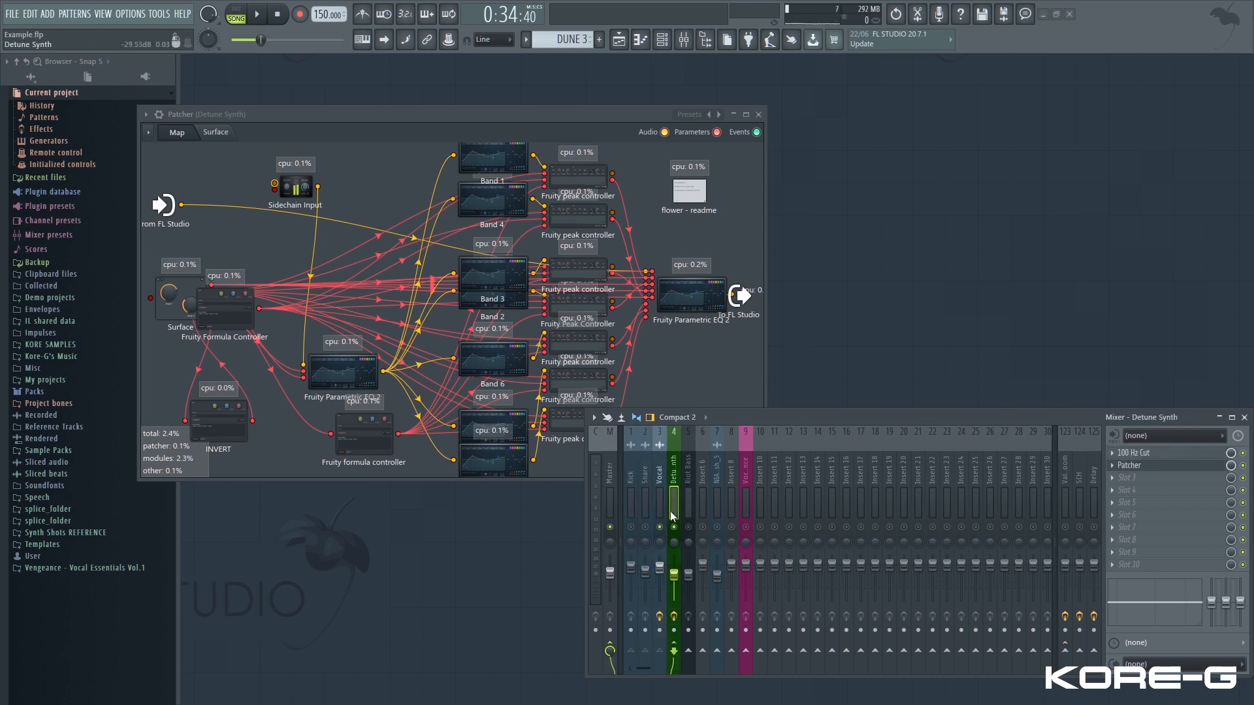
- Activate the Vocal audio output on the From FL Studio module in the Patcher map
{"action": "right_click", "coordinate": [178, 204]}
{"action": "mouse_move", "coordinate": [190, 228]}
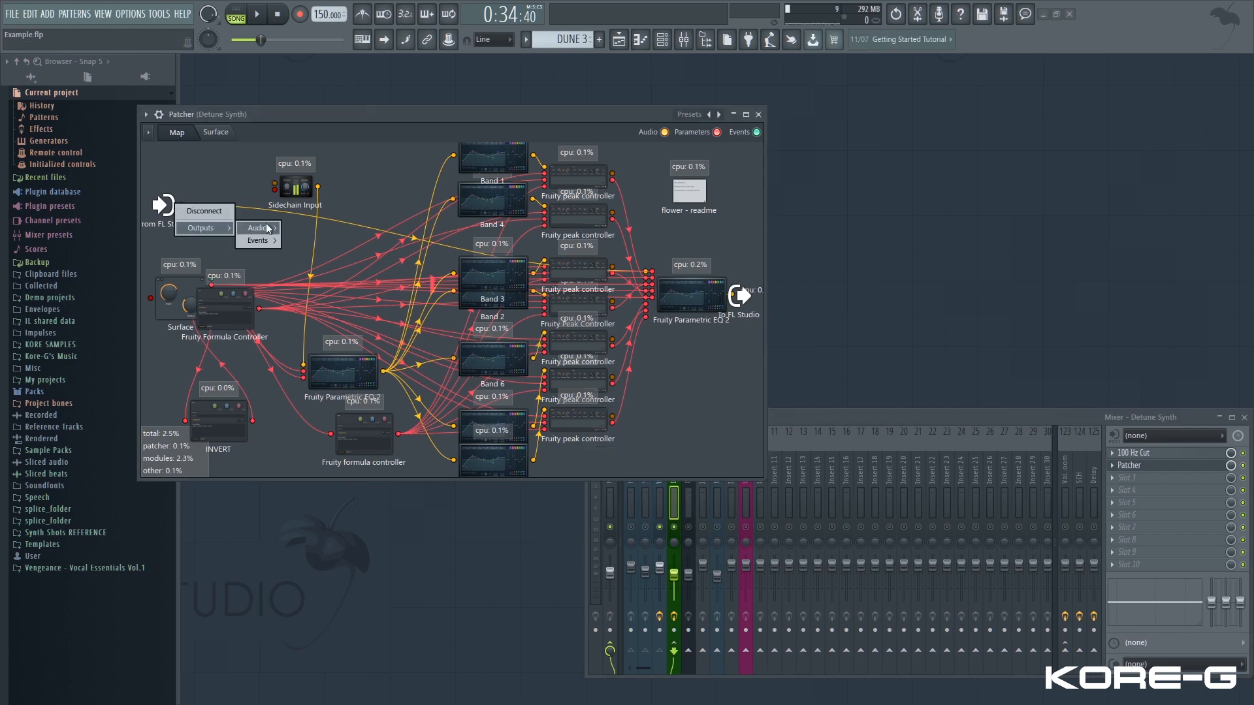
{"action": "mouse_move", "coordinate": [264, 230]}
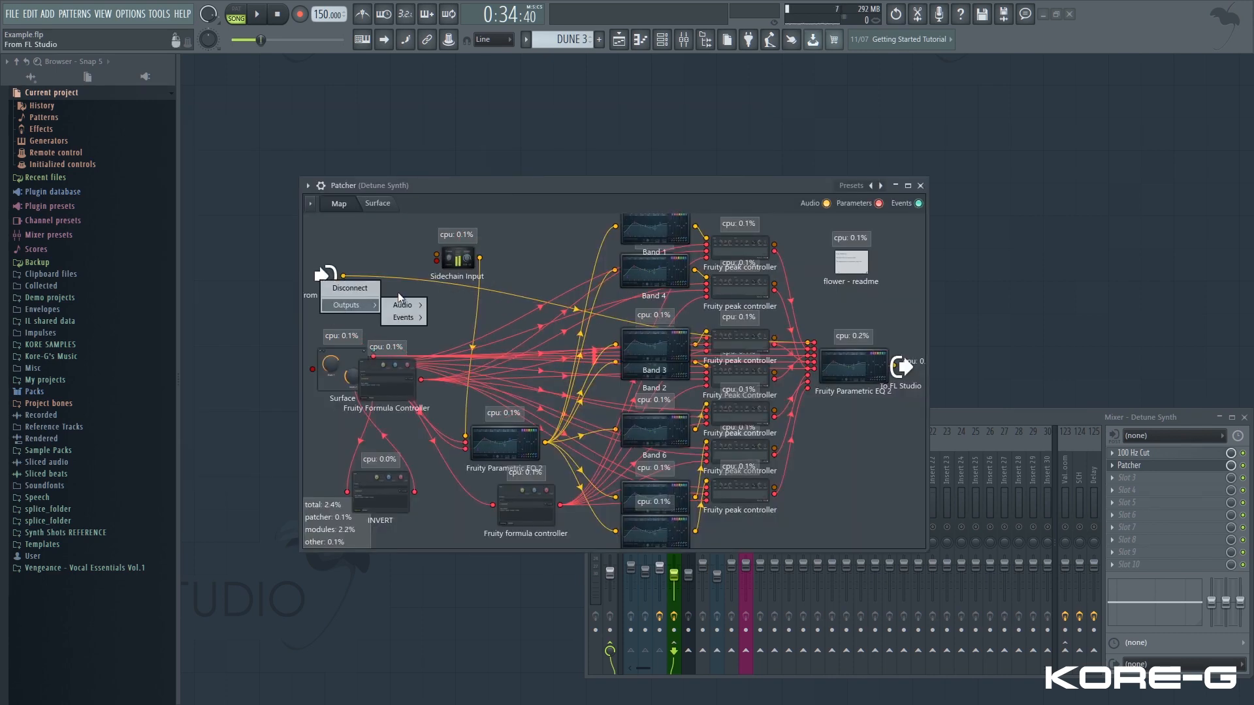
{"action": "mouse_move", "coordinate": [403, 305]}
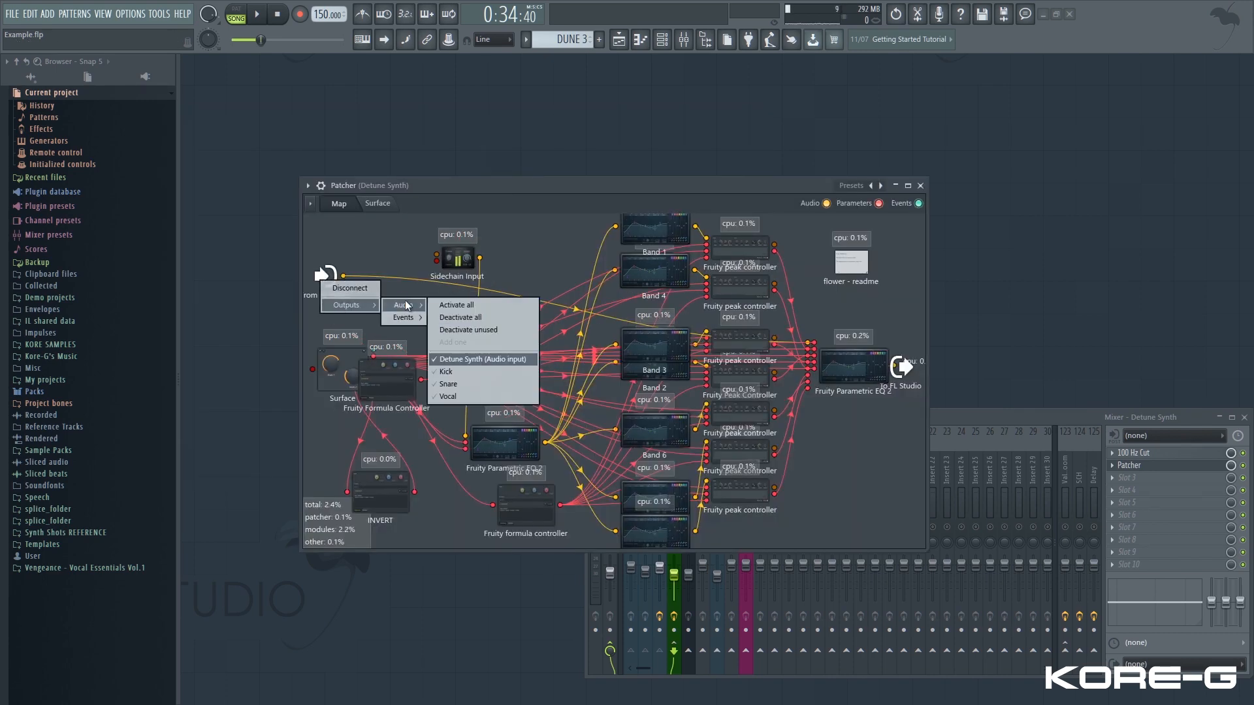
{"action": "left_click", "coordinate": [451, 397]}
{"action": "left_click_drag", "start_coordinate": [423, 188], "coordinate": [419, 187]}
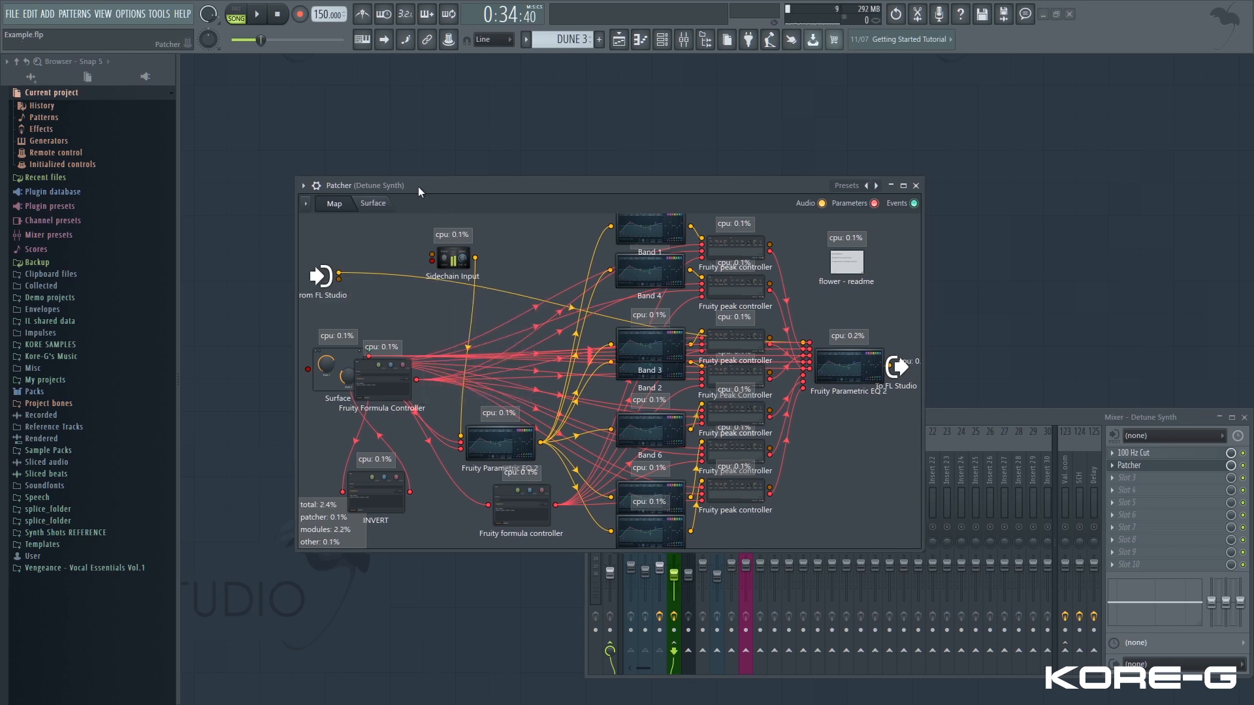
- Connect From FL Studio's Vocal output to Sidechain Input, activate its Kick and Snare audio outputs, and close Patcher
{"action": "left_click_drag", "start_coordinate": [339, 280], "coordinate": [457, 262]}
{"action": "right_click", "coordinate": [326, 285]}
{"action": "mouse_move", "coordinate": [339, 302]}
{"action": "mouse_move", "coordinate": [401, 301]}
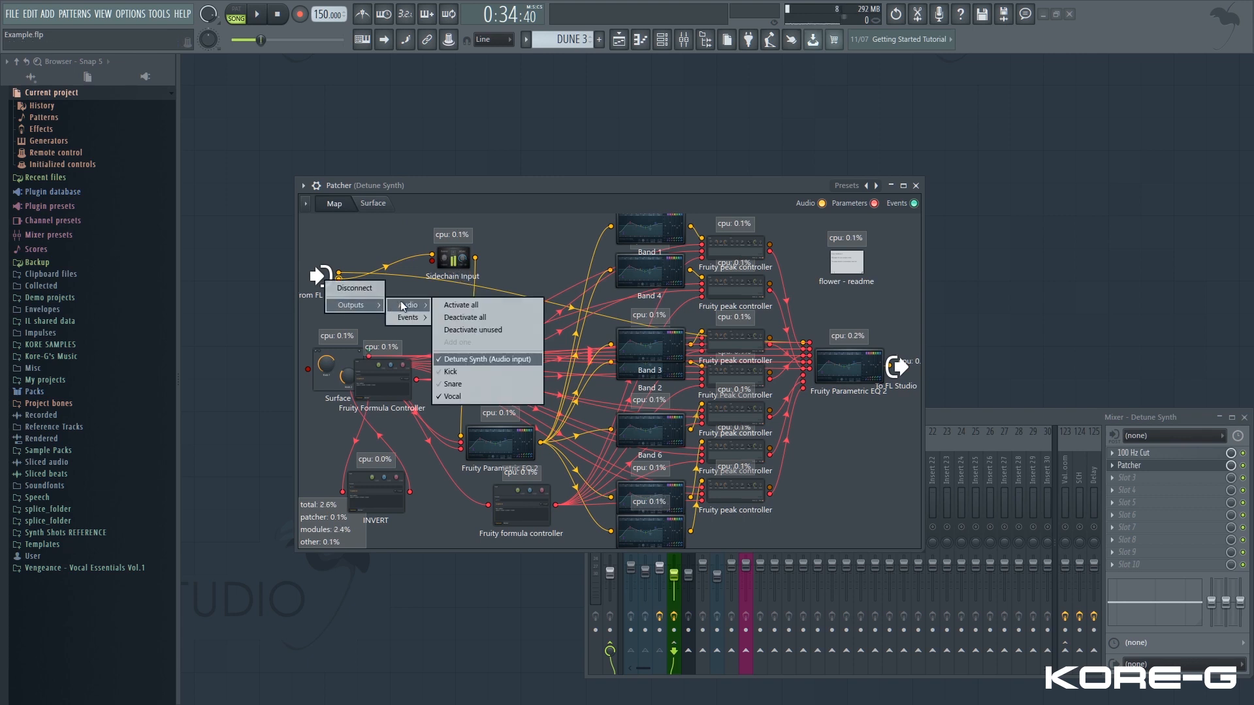
{"action": "left_click", "coordinate": [452, 369]}
{"action": "right_click", "coordinate": [326, 278]}
{"action": "mouse_move", "coordinate": [350, 300]}
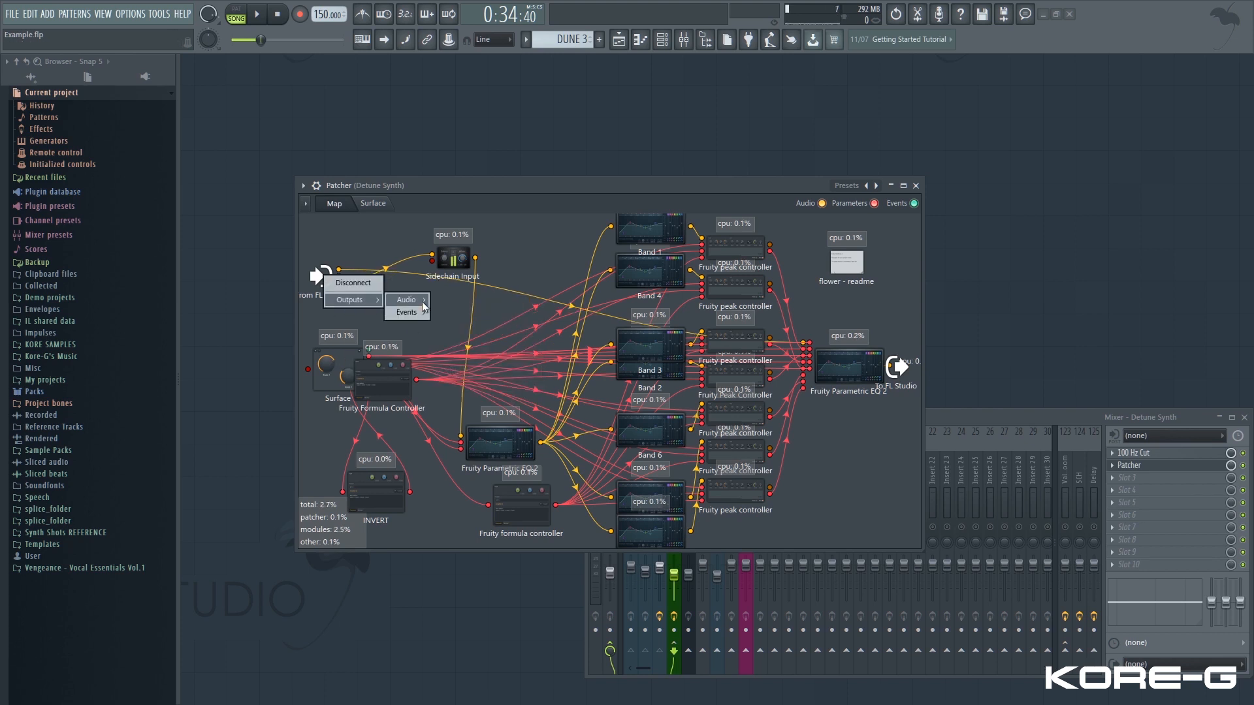
{"action": "mouse_move", "coordinate": [406, 300]}
{"action": "left_click", "coordinate": [457, 380]}
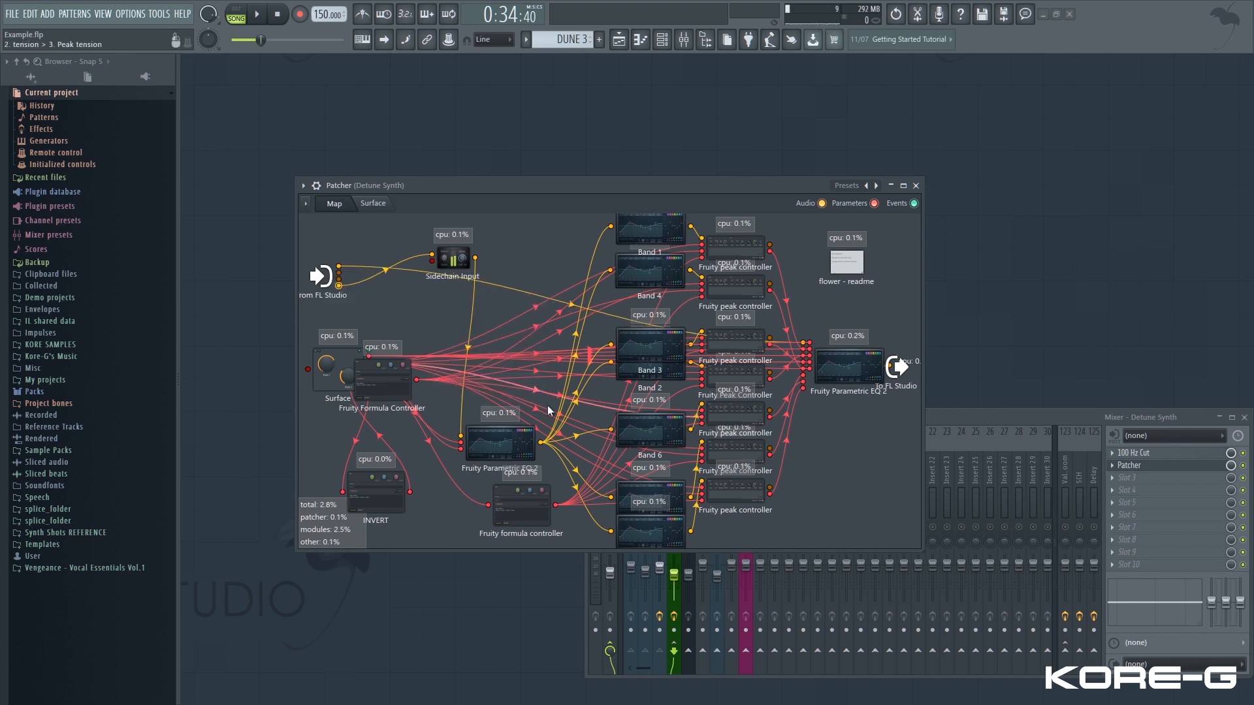
{"action": "left_click", "coordinate": [916, 186]}
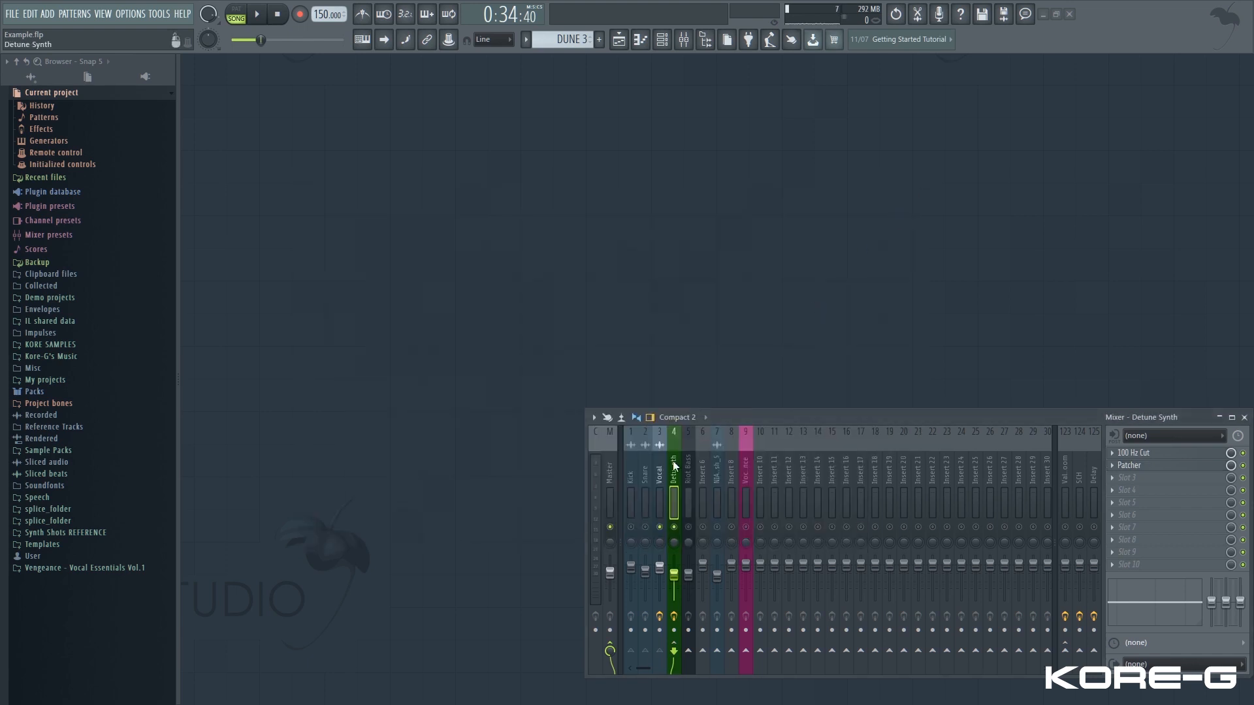
- Select the Kick mixer track, show the playlist and play the arrangement from bar 9
{"action": "left_click", "coordinate": [631, 485]}
{"action": "key", "text": "F5"}
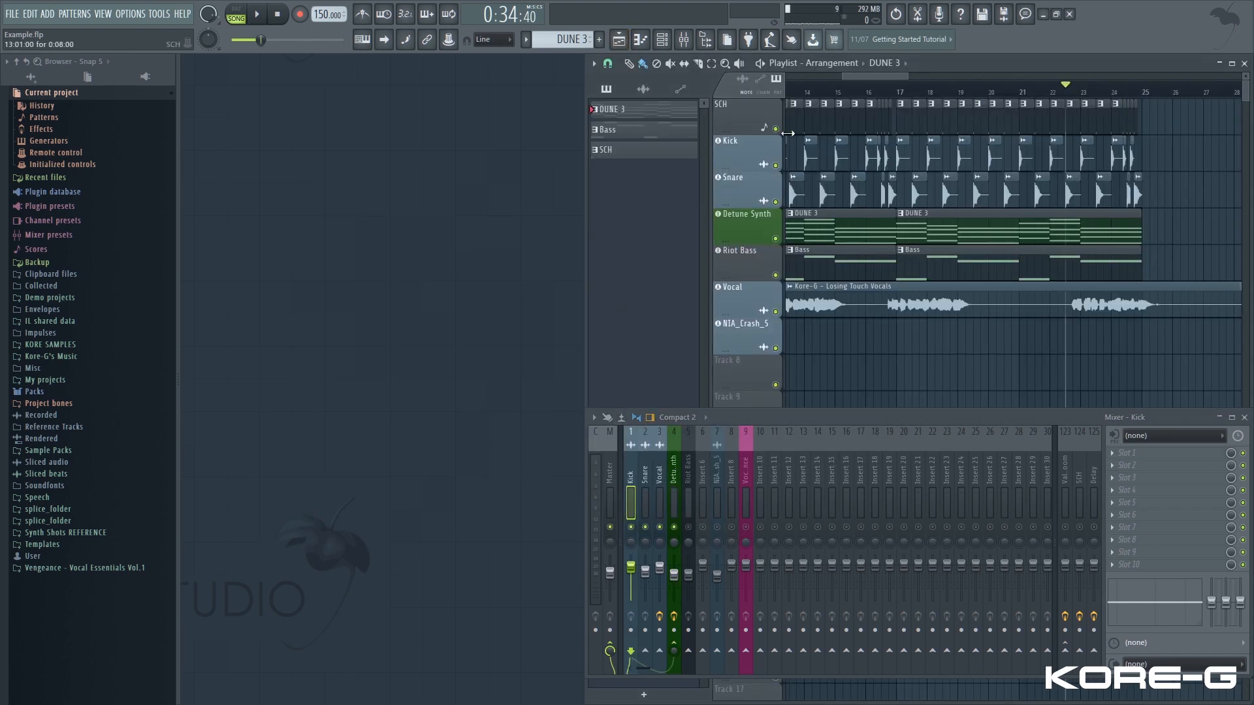
{"action": "scroll", "coordinate": [868, 126], "scroll_direction": "down", "scroll_amount": 3}
{"action": "left_click", "coordinate": [826, 94]}
{"action": "left_click", "coordinate": [820, 94]}
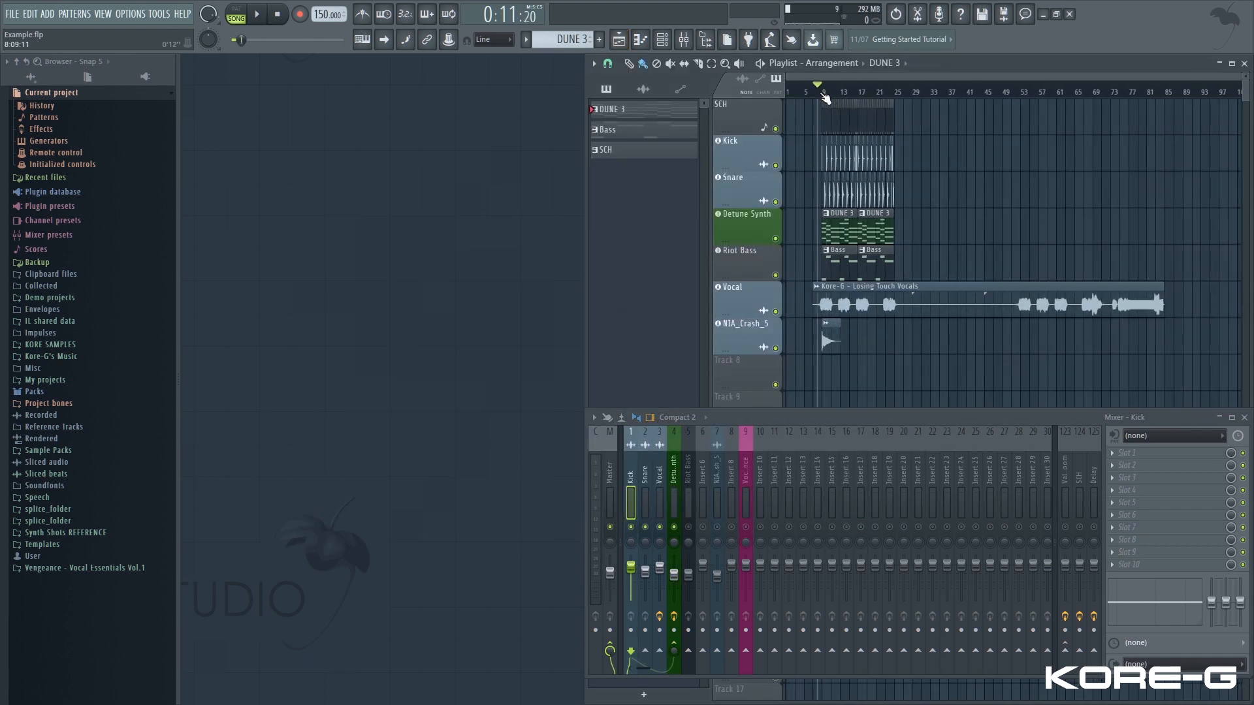
{"action": "left_click", "coordinate": [821, 94]}
{"action": "key", "text": "space"}
{"action": "scroll", "coordinate": [822, 185], "scroll_direction": "up", "scroll_amount": 3}
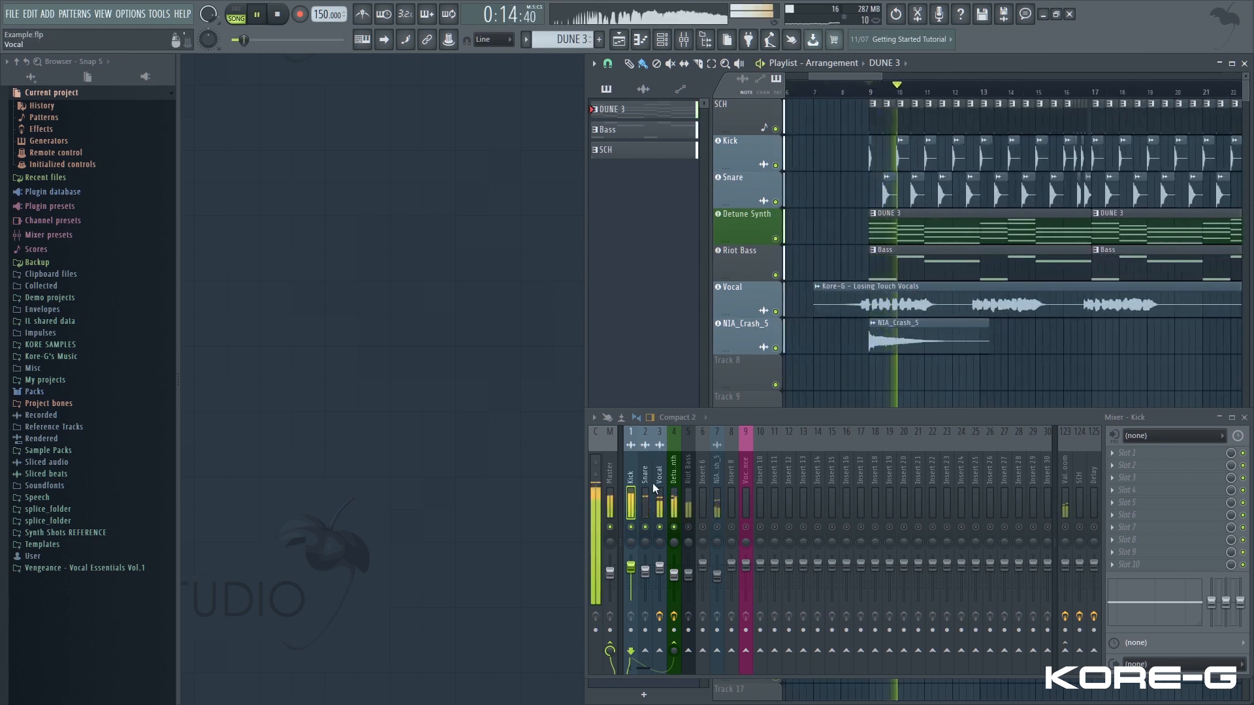
- Reopen Patcher on Detune Synth and watch its final Fruity Parametric EQ 2 respond during playback, checking both the surface and the map
{"action": "left_click", "coordinate": [673, 491]}
{"action": "left_click", "coordinate": [1137, 465]}
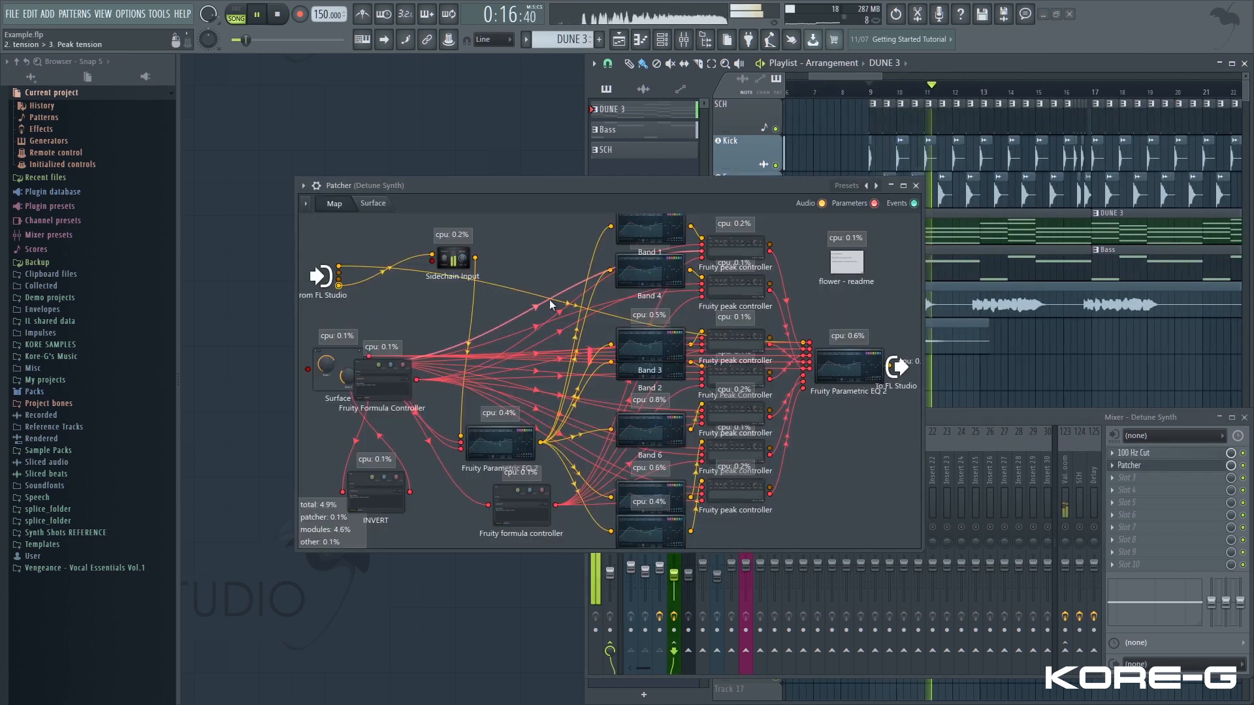
{"action": "left_click", "coordinate": [849, 369]}
{"action": "left_click", "coordinate": [373, 204]}
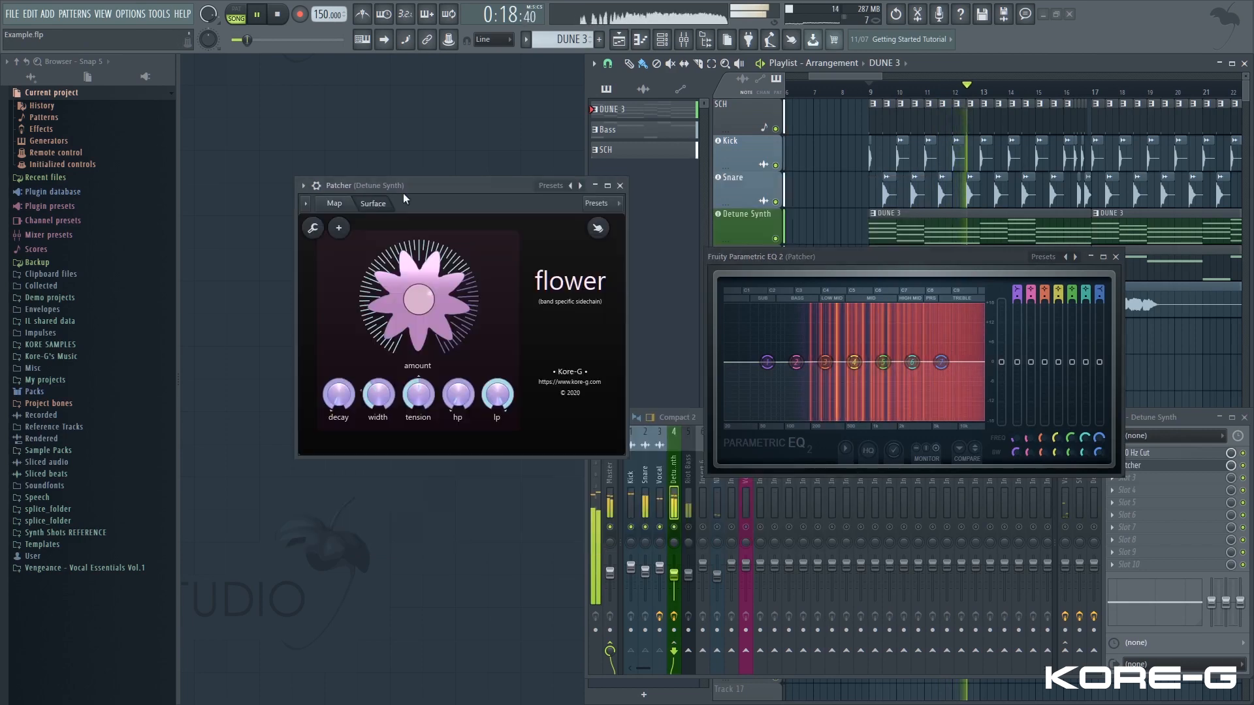
{"action": "left_click", "coordinate": [302, 209]}
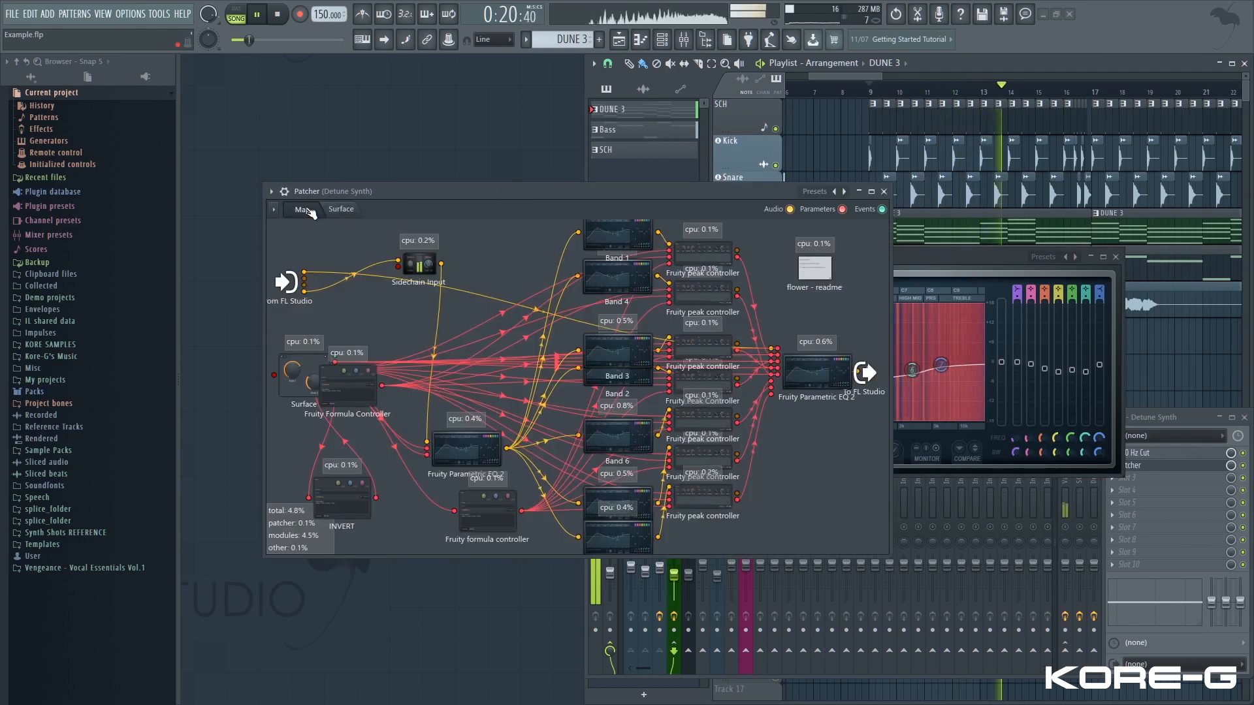
- Stop playback, show the flower control surface and play a short passage again to watch the EQ bands
{"action": "key", "text": "space"}
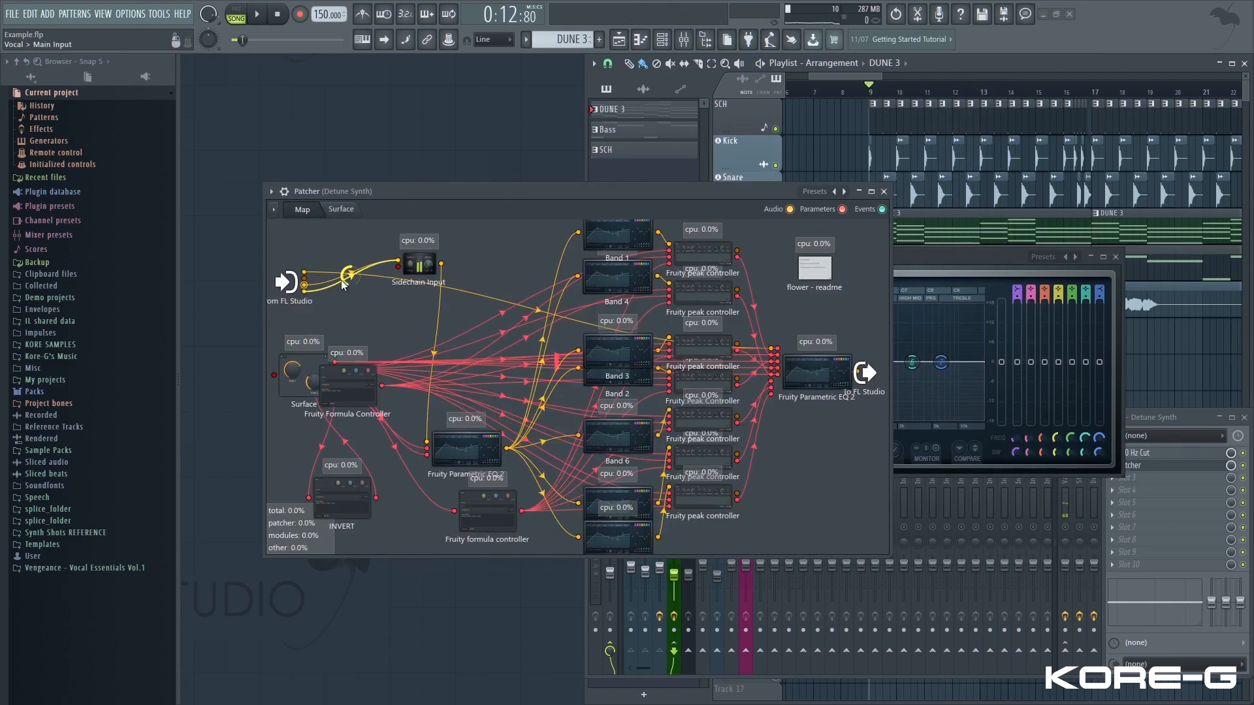
{"action": "left_click", "coordinate": [340, 209]}
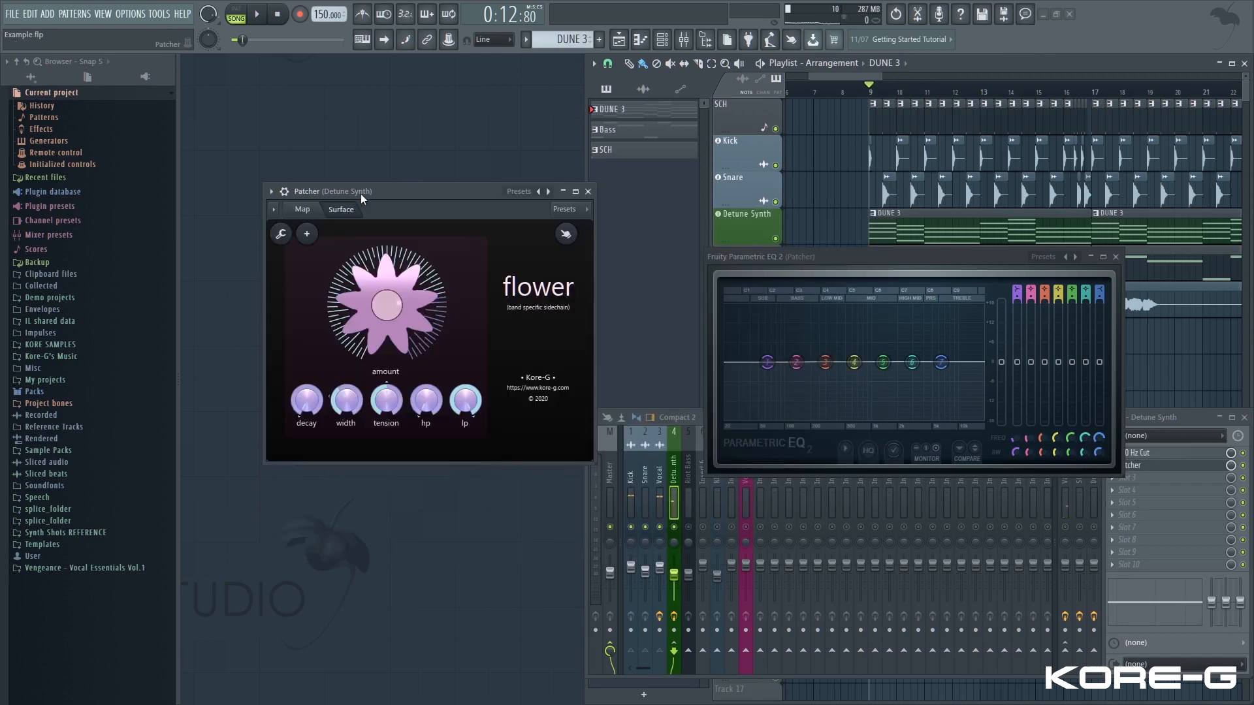
{"action": "key", "text": "space"}
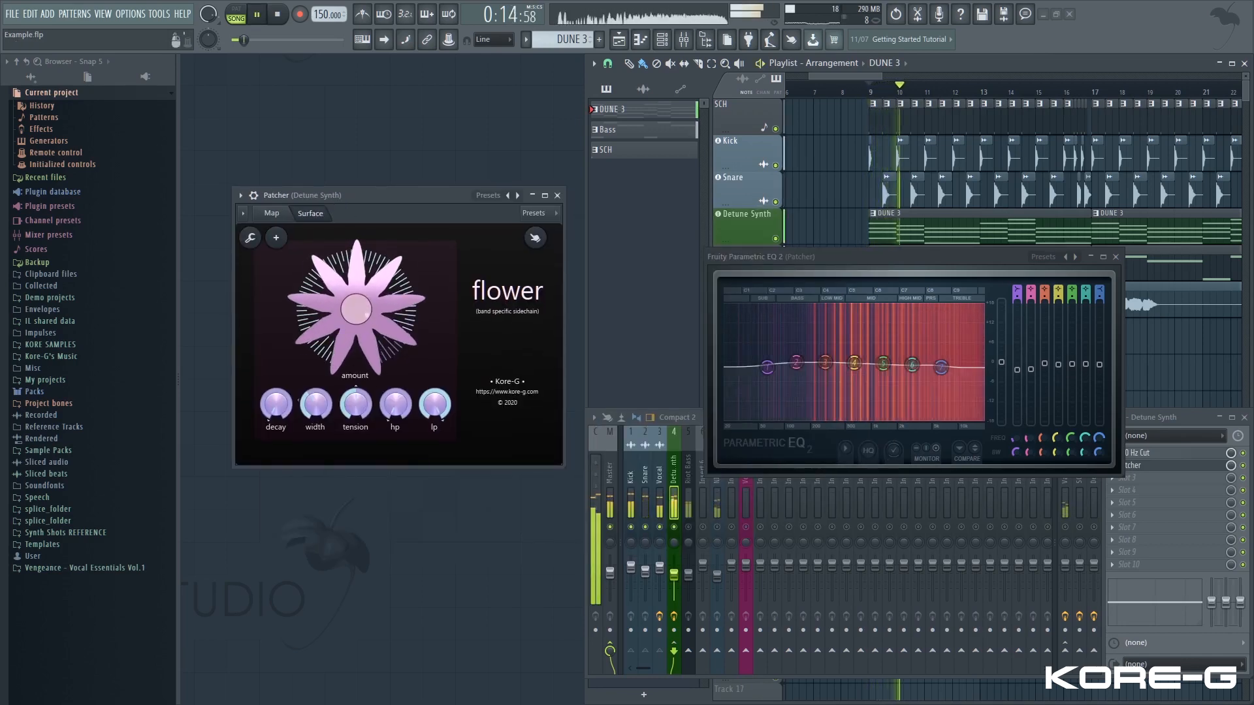
{"action": "key", "text": "space"}
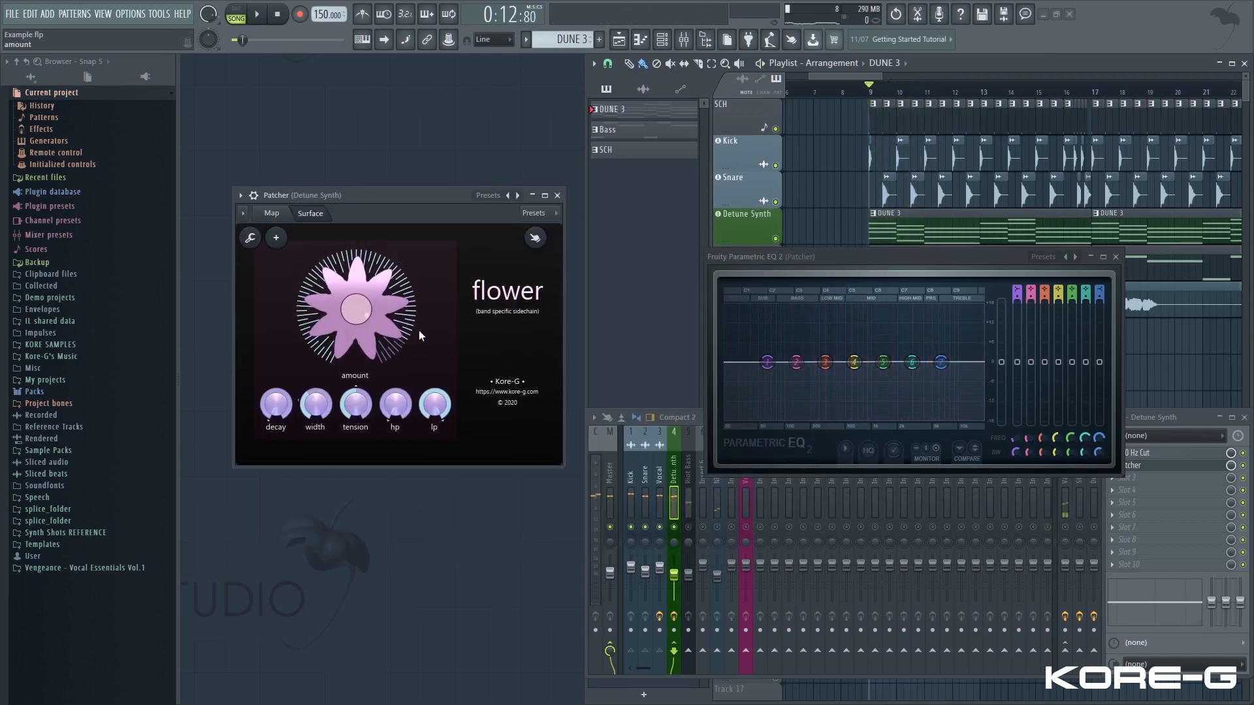
- Return to the Patcher map and move the Sidechain Input module slightly down and to the left
{"action": "left_click", "coordinate": [271, 213]}
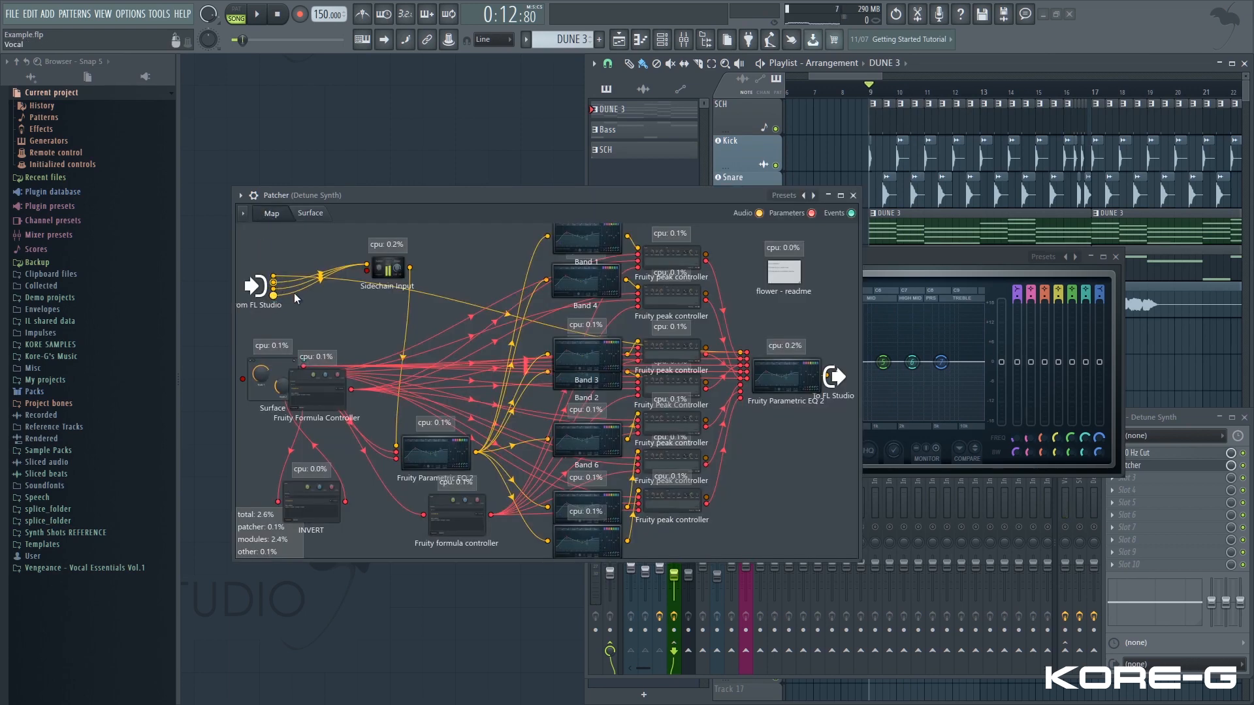
{"action": "left_click_drag", "start_coordinate": [381, 271], "coordinate": [372, 282]}
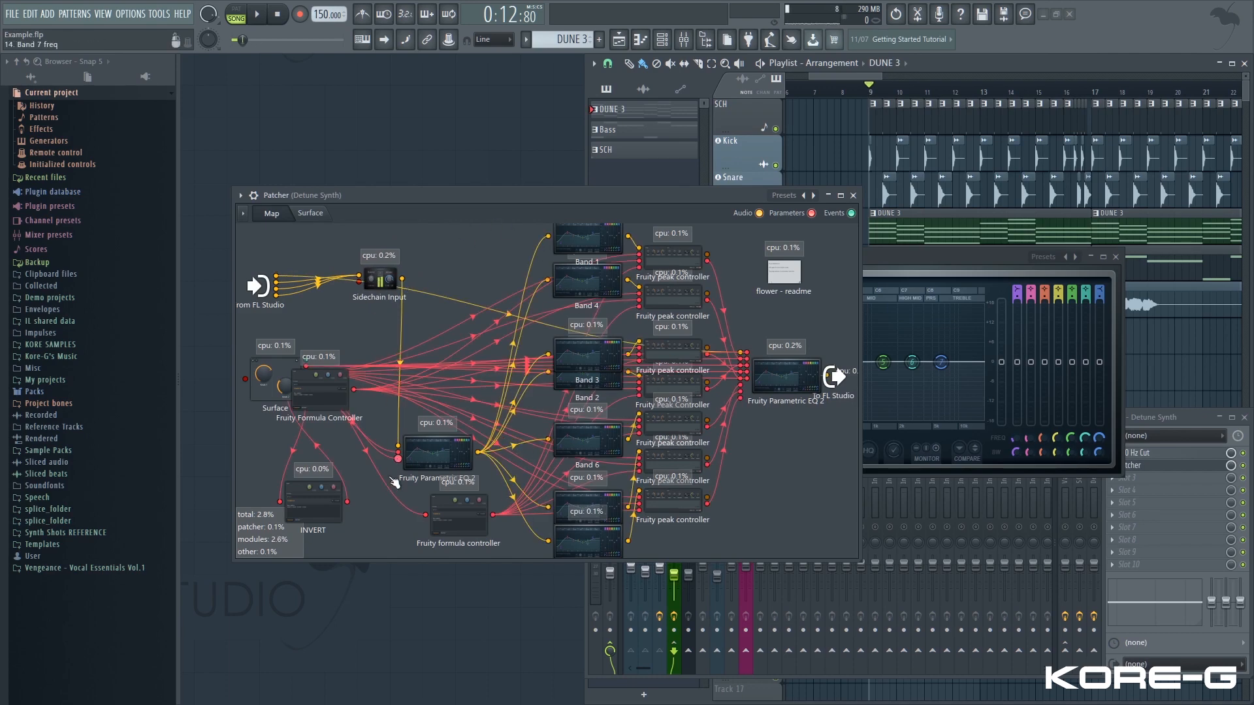
- Open the flower - readme note in the Patcher map, read through its sidechain routing instructions and close it
{"action": "left_click", "coordinate": [787, 274]}
{"action": "left_click_drag", "start_coordinate": [624, 281], "coordinate": [526, 336]}
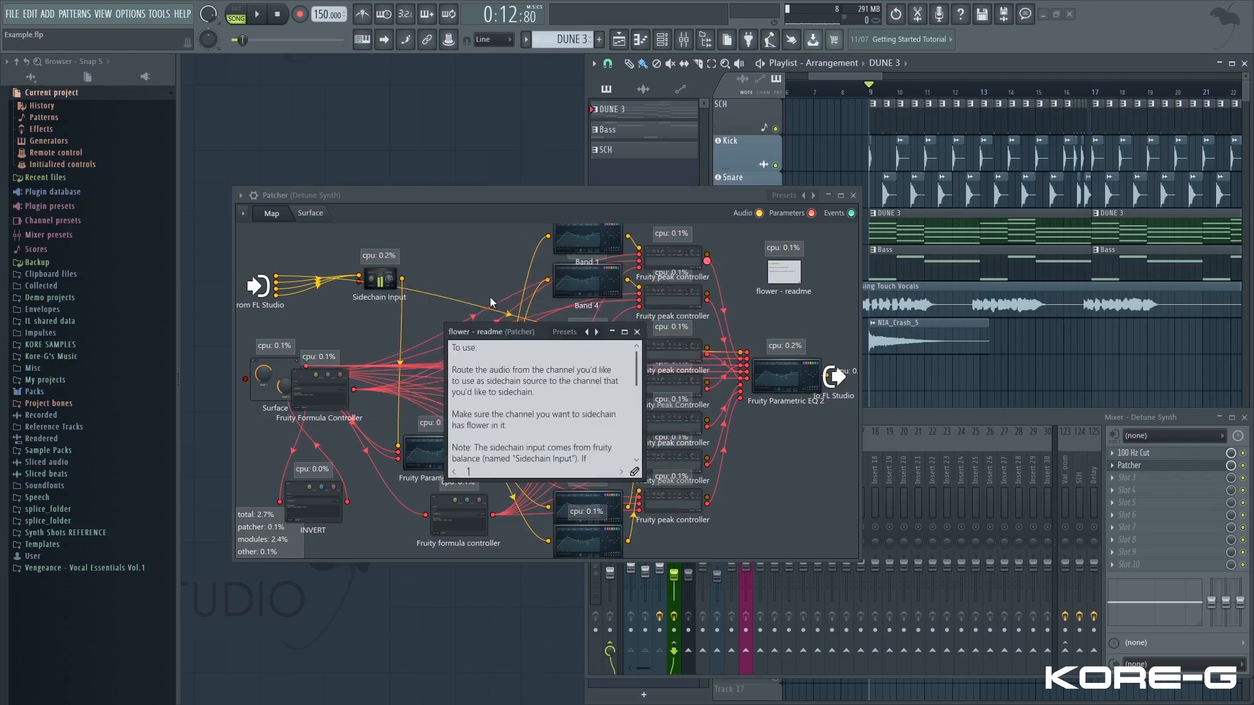
{"action": "left_click_drag", "start_coordinate": [490, 297], "coordinate": [429, 259]}
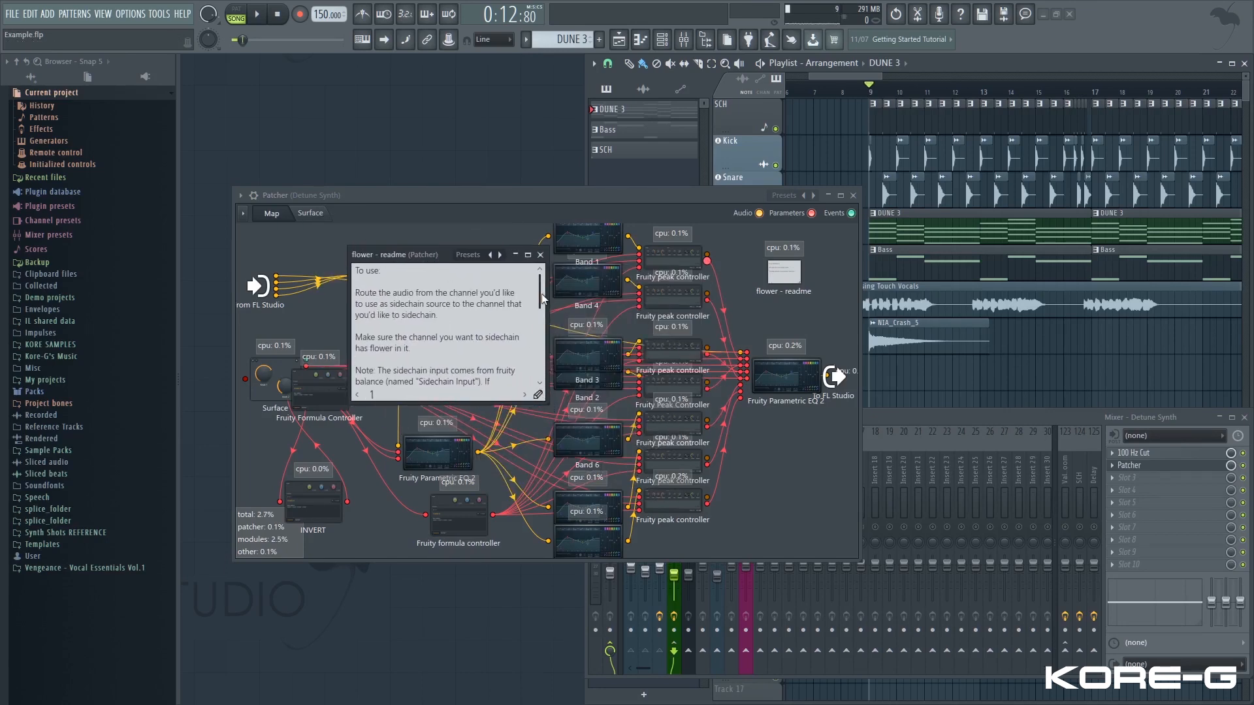
{"action": "left_click_drag", "start_coordinate": [543, 299], "coordinate": [540, 369]}
{"action": "scroll", "coordinate": [434, 344], "scroll_direction": "up", "scroll_amount": 3}
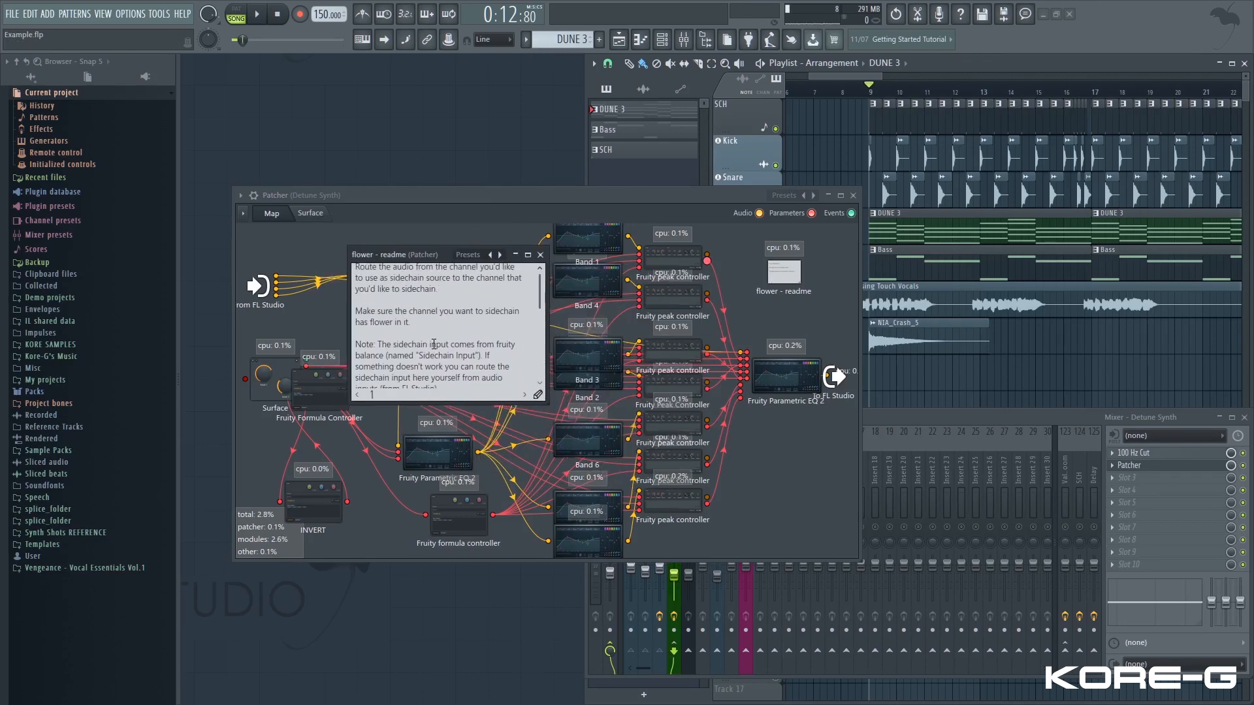
{"action": "scroll", "coordinate": [433, 344], "scroll_direction": "up", "scroll_amount": 2}
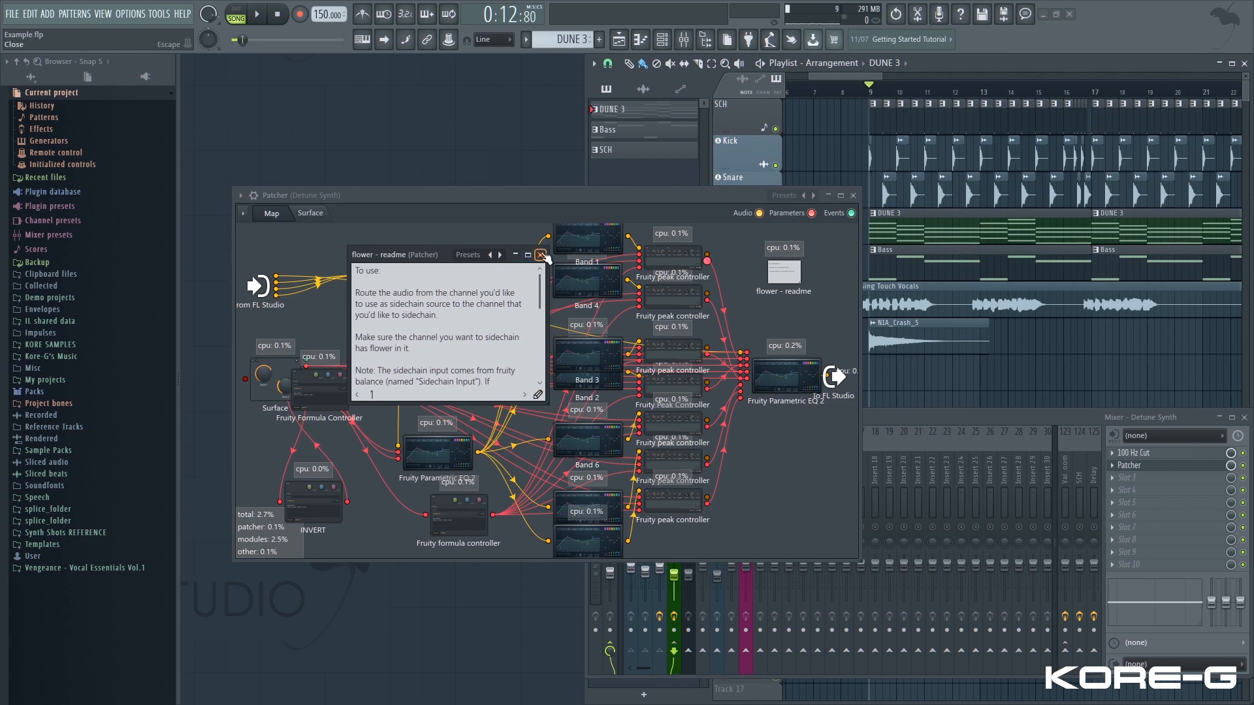
{"action": "left_click", "coordinate": [541, 255]}
{"action": "left_click_drag", "start_coordinate": [480, 193], "coordinate": [465, 196]}
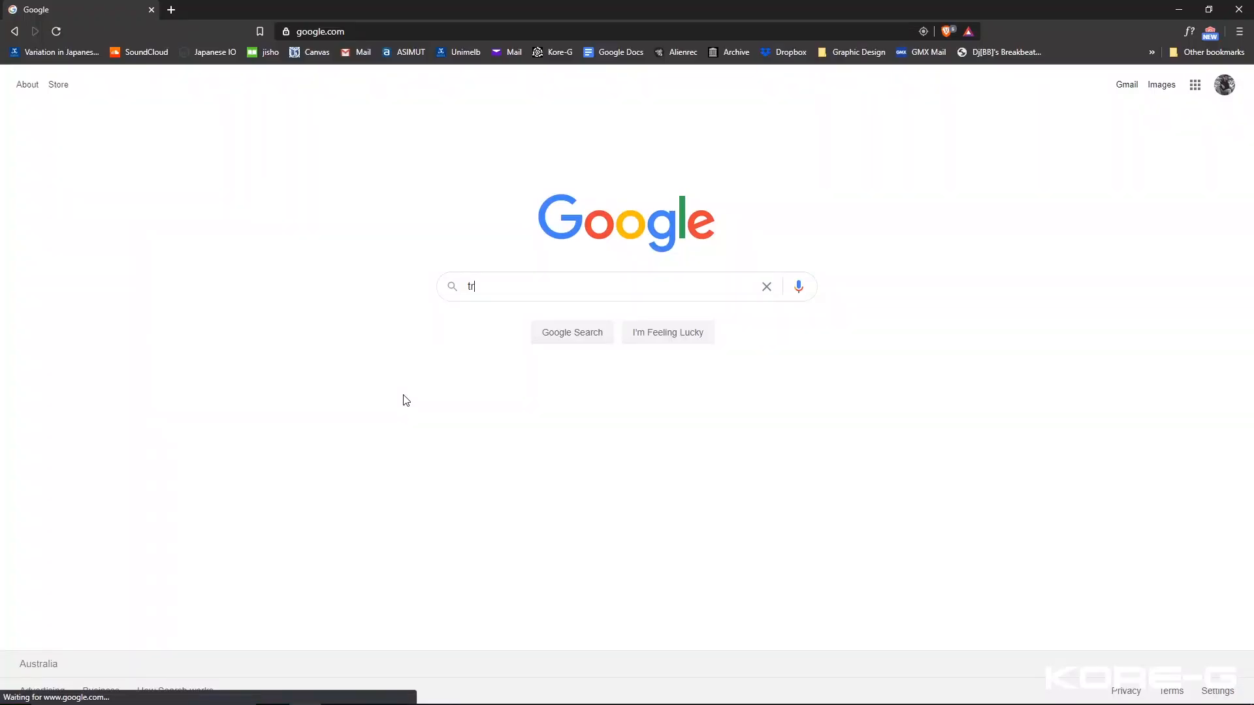
- Switch to the web browser and search Google for "trackspacer plugin"
{"action": "type", "text": "ackspacer"}
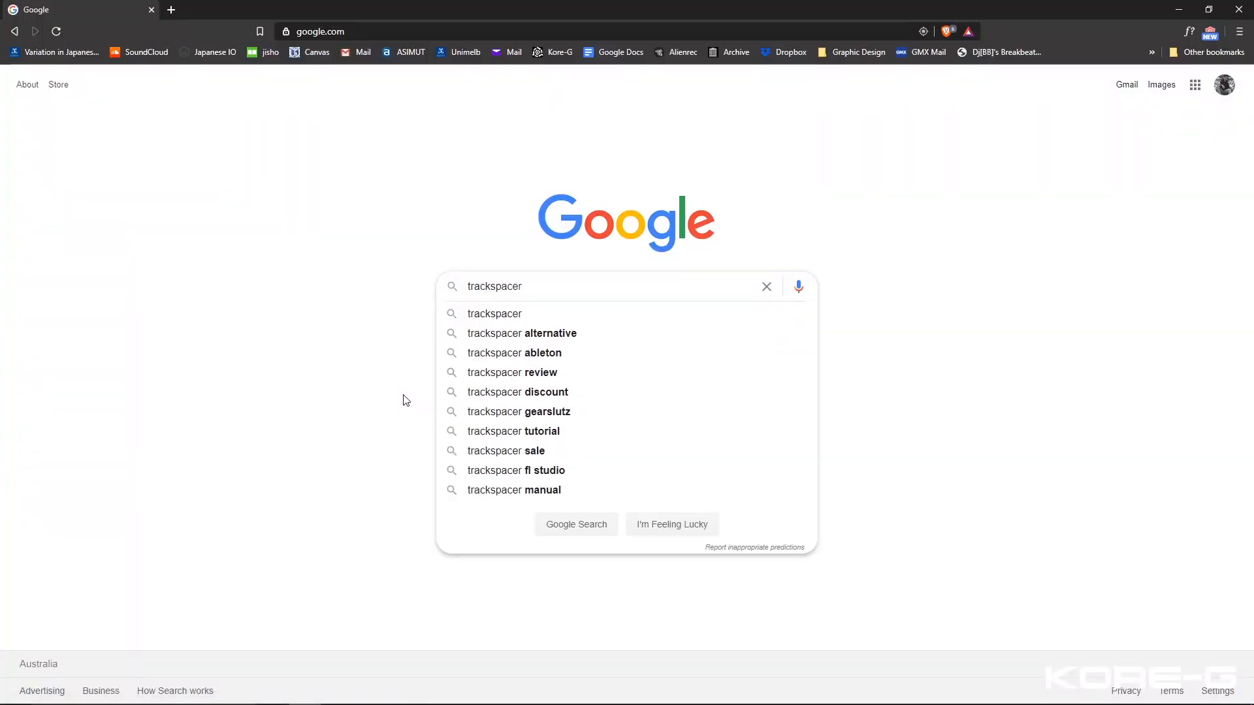
{"action": "type", "text": " plugin"}
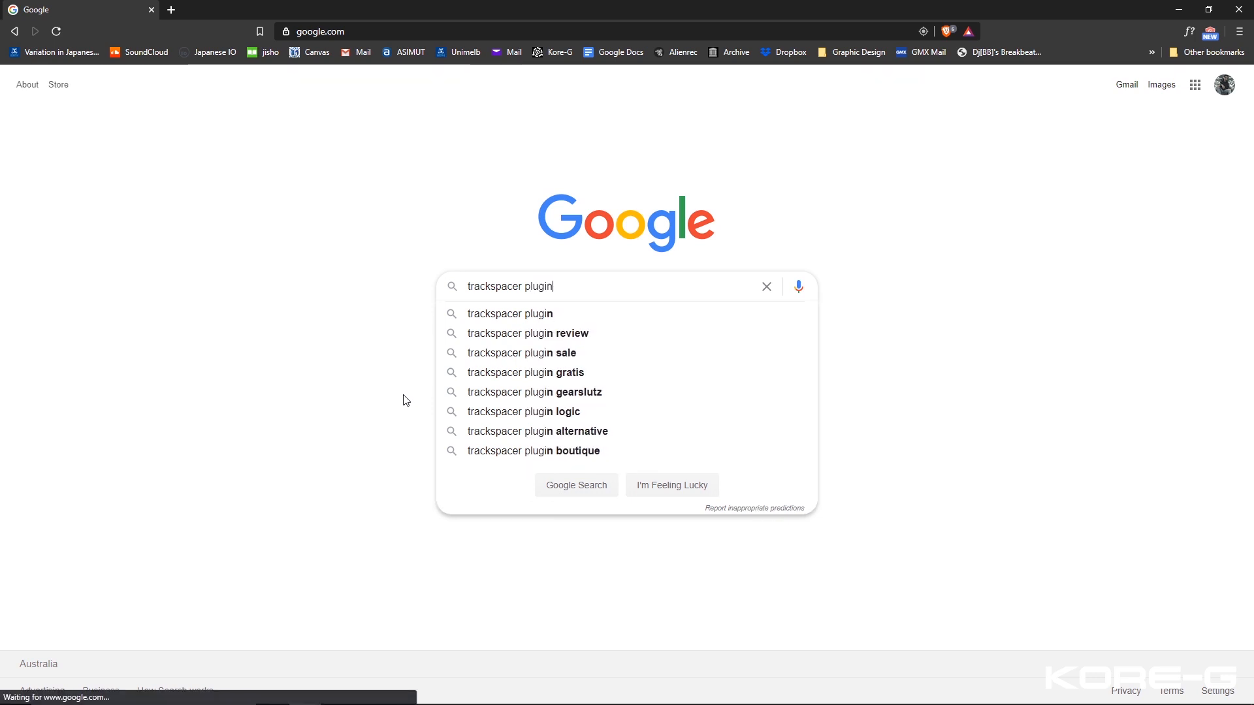
{"action": "key", "text": "Return"}
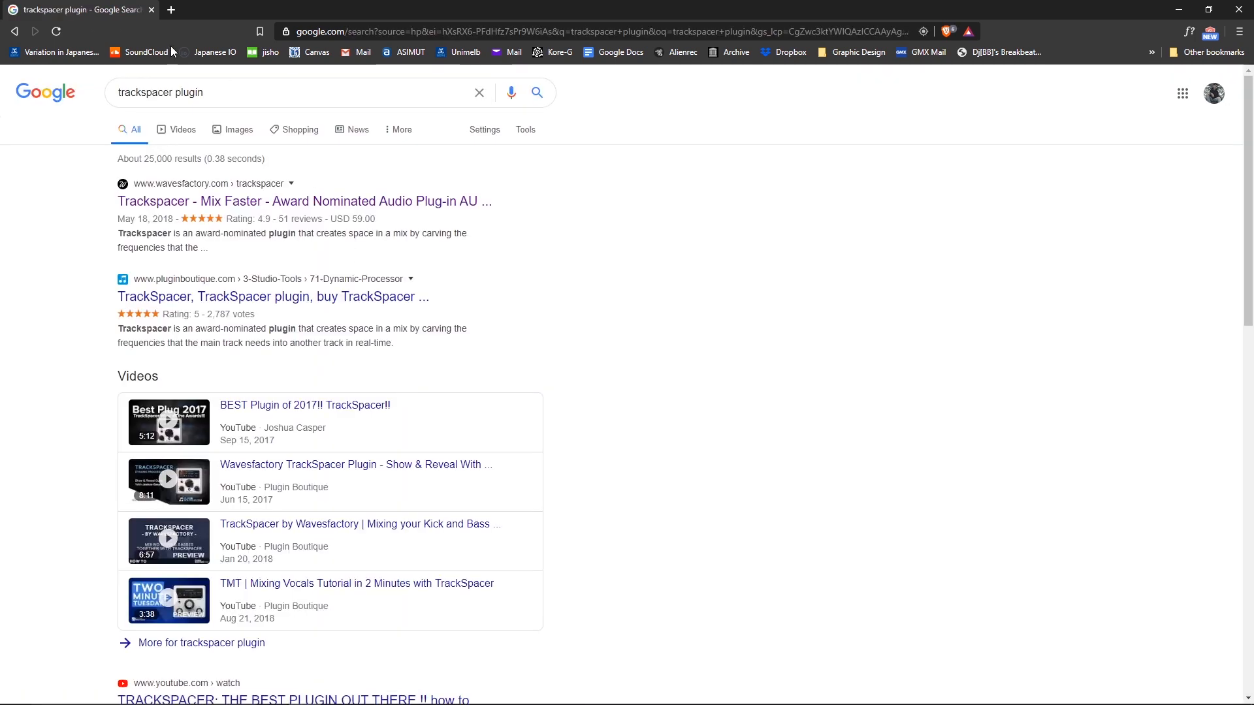
- Show the image results, examine the enlarged Wavesfactory Trackspacer interface, and close the preview and the browser
{"action": "left_click", "coordinate": [219, 132]}
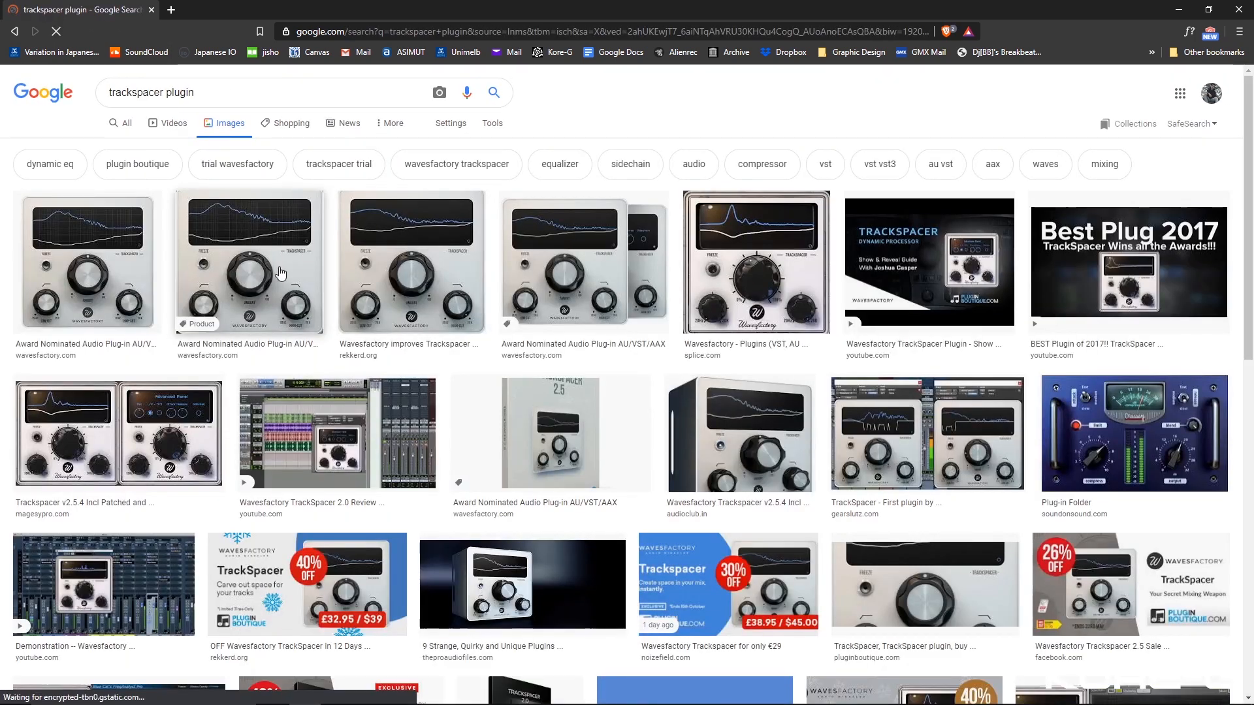
{"action": "left_click", "coordinate": [294, 261]}
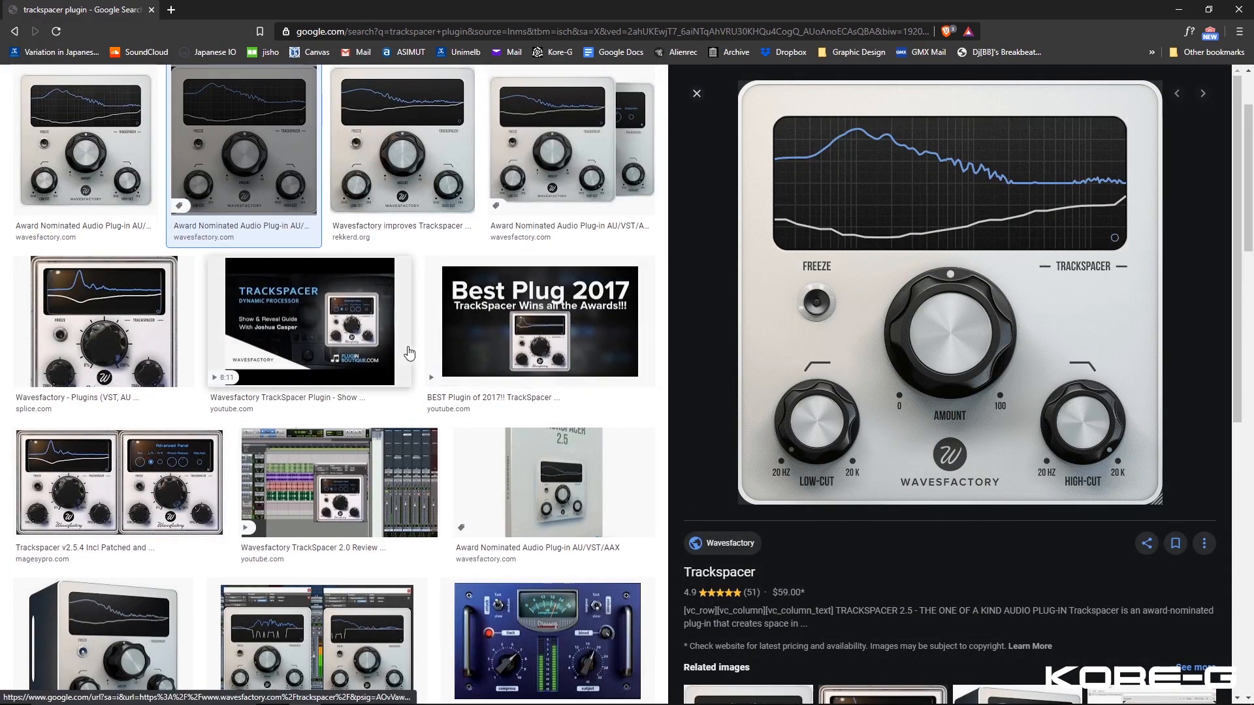
{"action": "scroll", "coordinate": [431, 359], "scroll_direction": "up", "scroll_amount": 2}
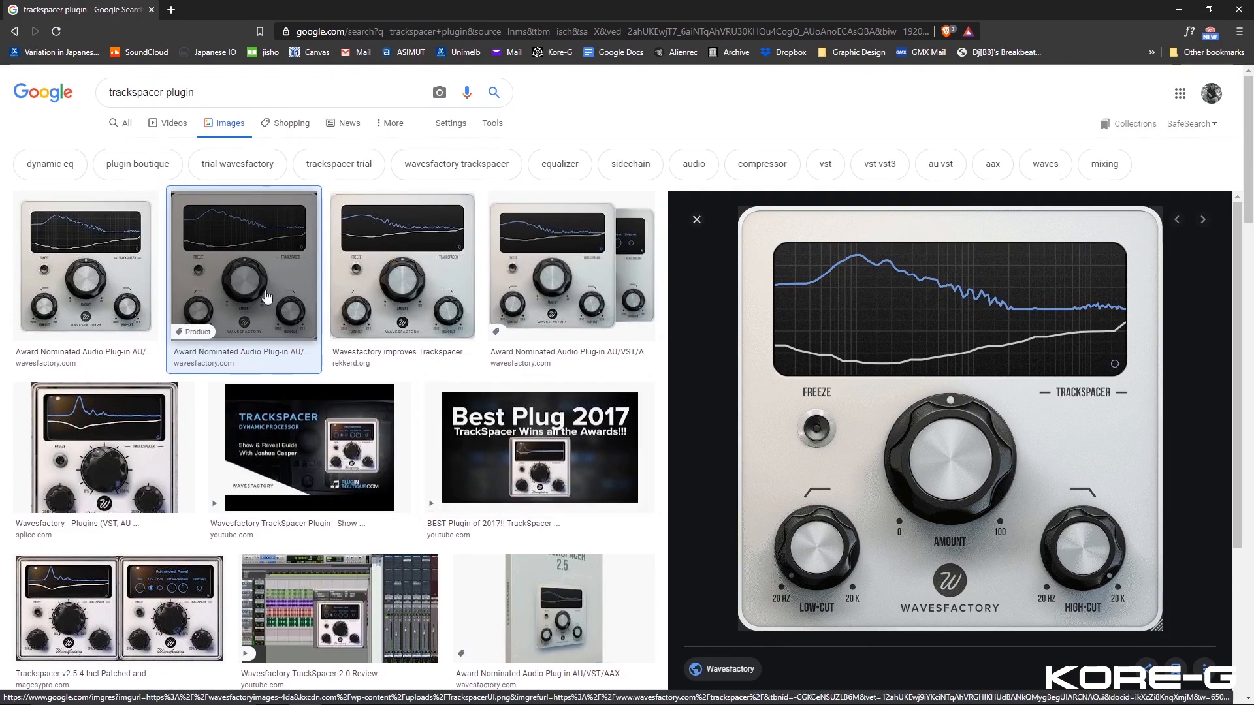
{"action": "left_click", "coordinate": [697, 219]}
{"action": "left_click", "coordinate": [1239, 10]}
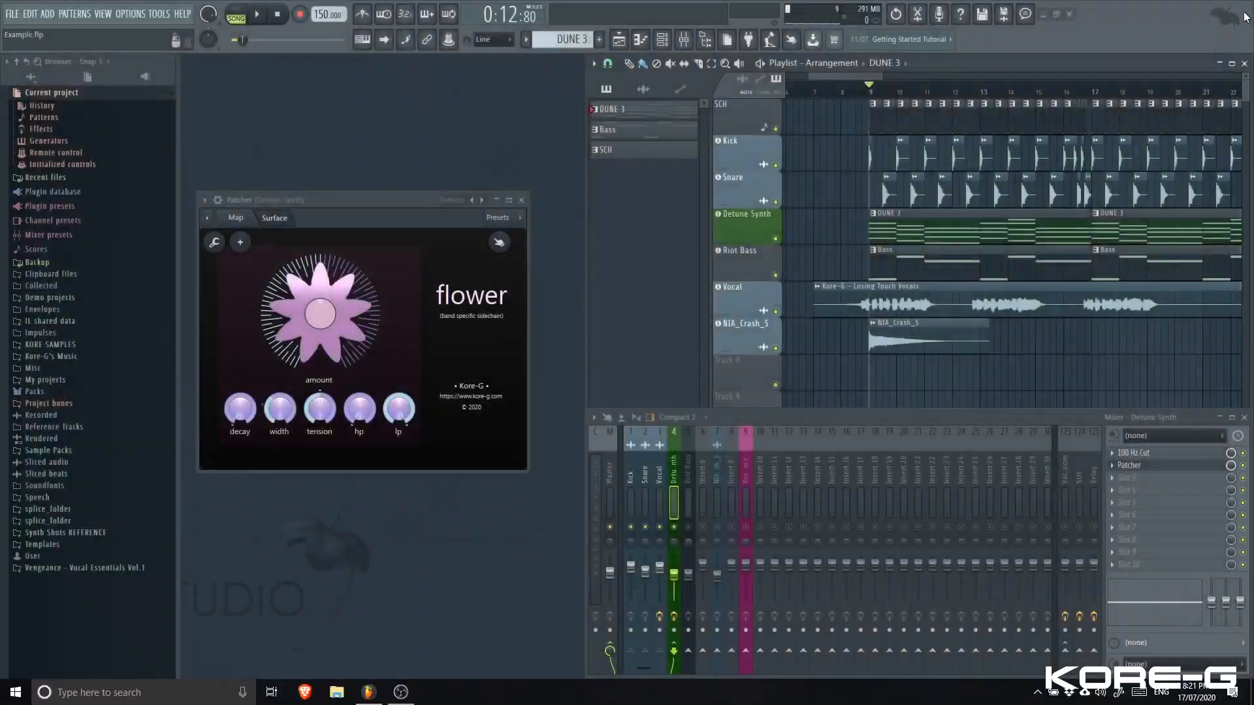
{"action": "left_click_drag", "start_coordinate": [396, 205], "coordinate": [421, 214]}
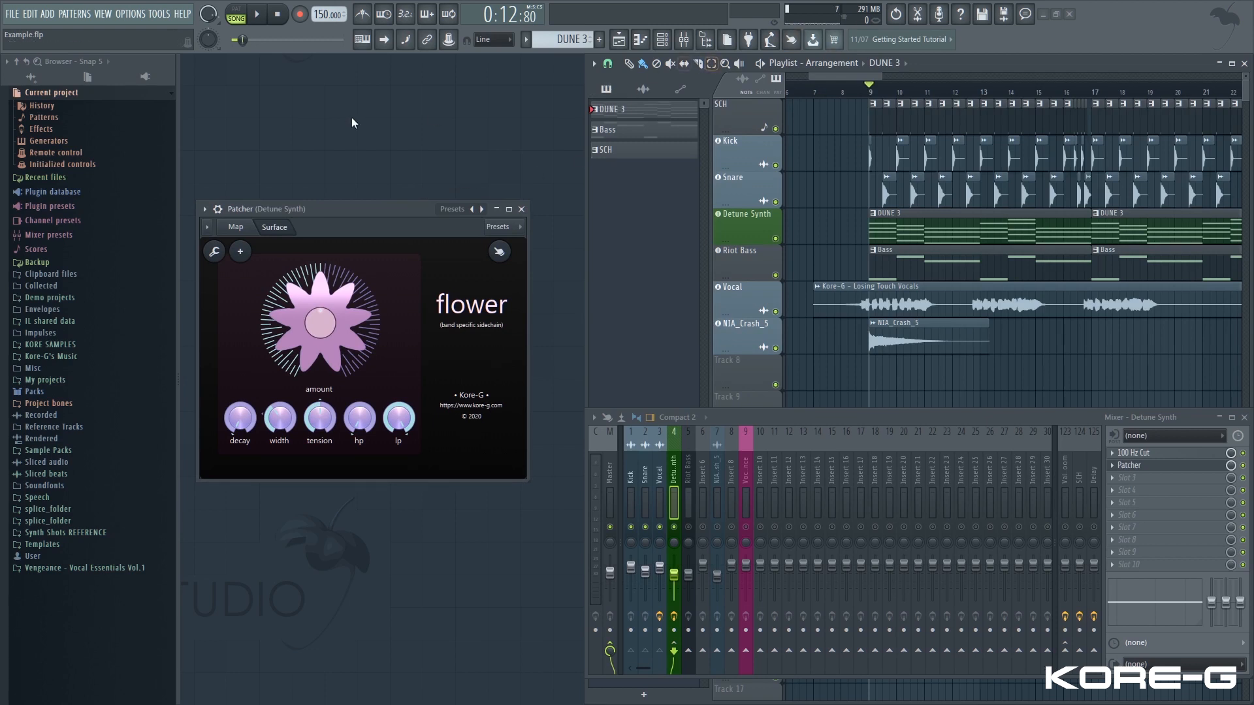
{"action": "left_click_drag", "start_coordinate": [254, 216], "coordinate": [330, 272]}
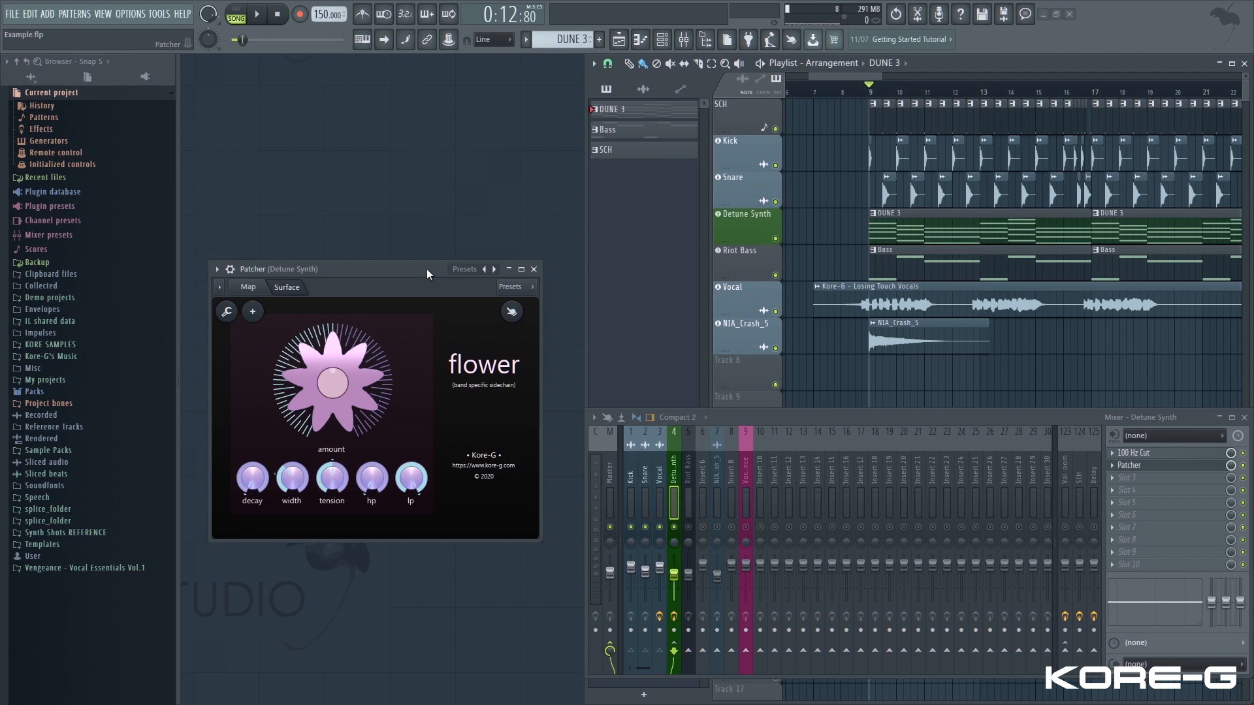
{"action": "left_click_drag", "start_coordinate": [426, 268], "coordinate": [425, 266]}
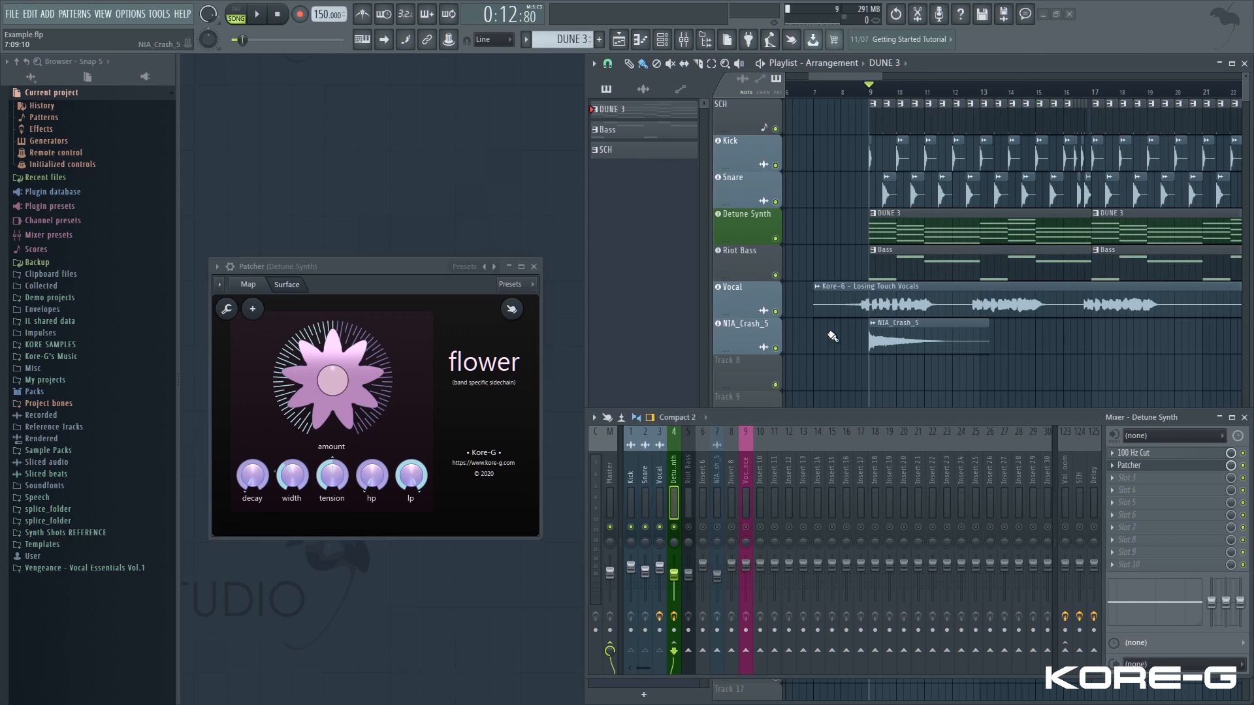